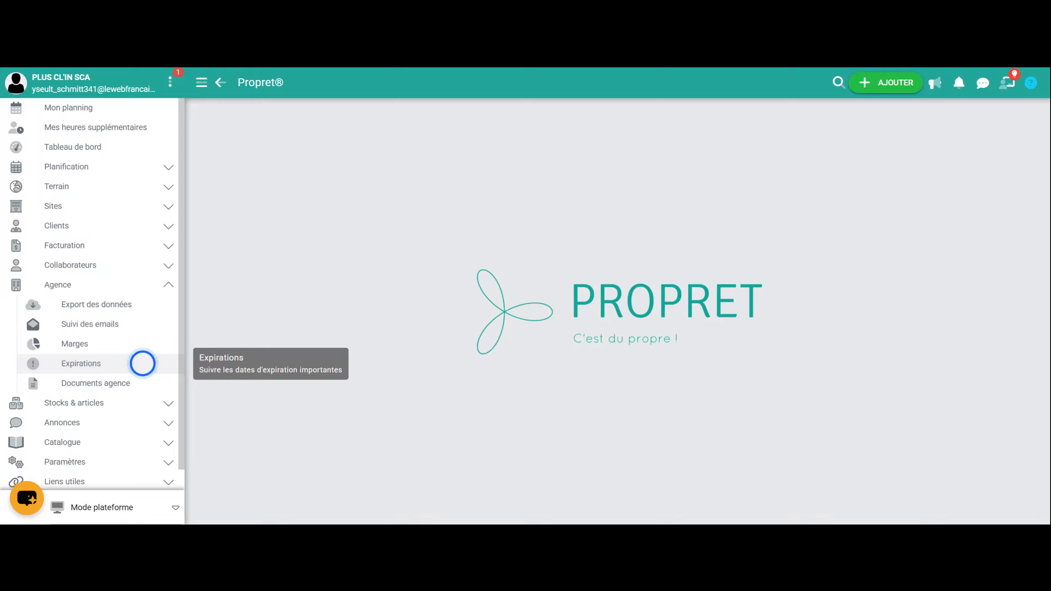
- Review the entries offered under Agence, Stocks & articles and Annonces
left_click(152, 389)
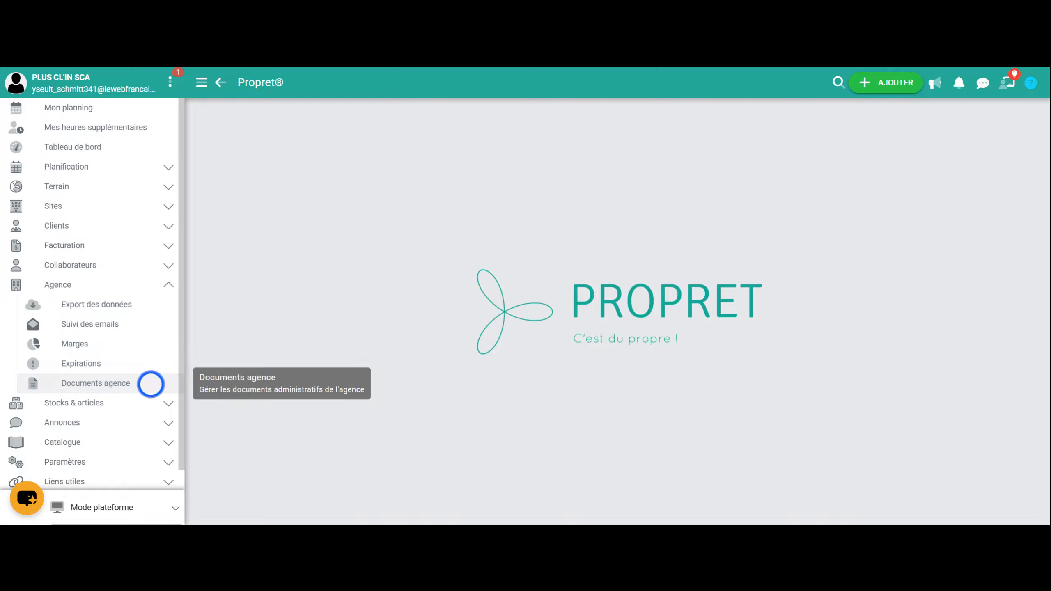
left_click(98, 285)
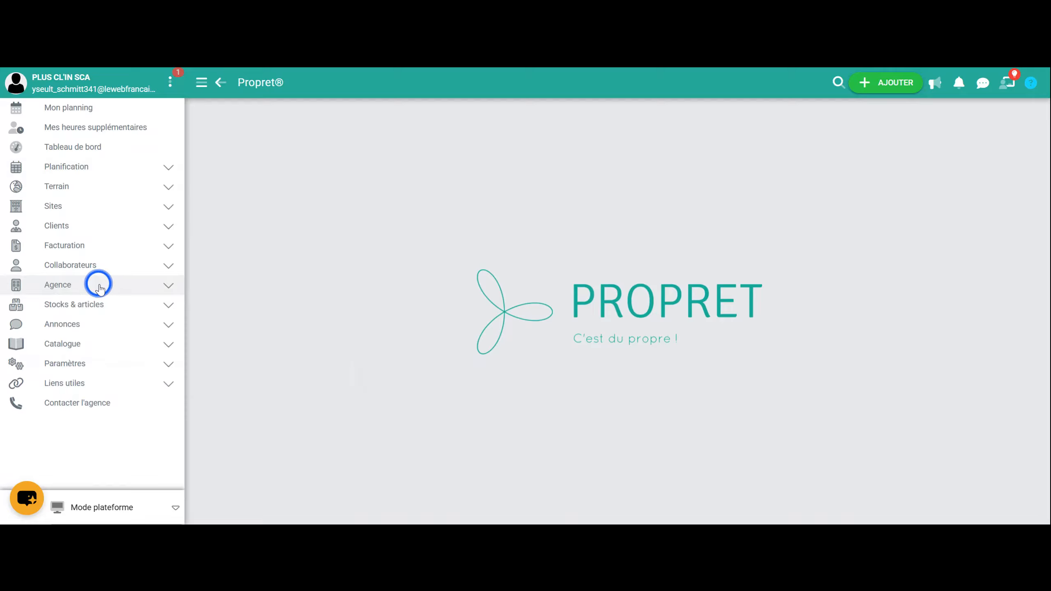
left_click(125, 309)
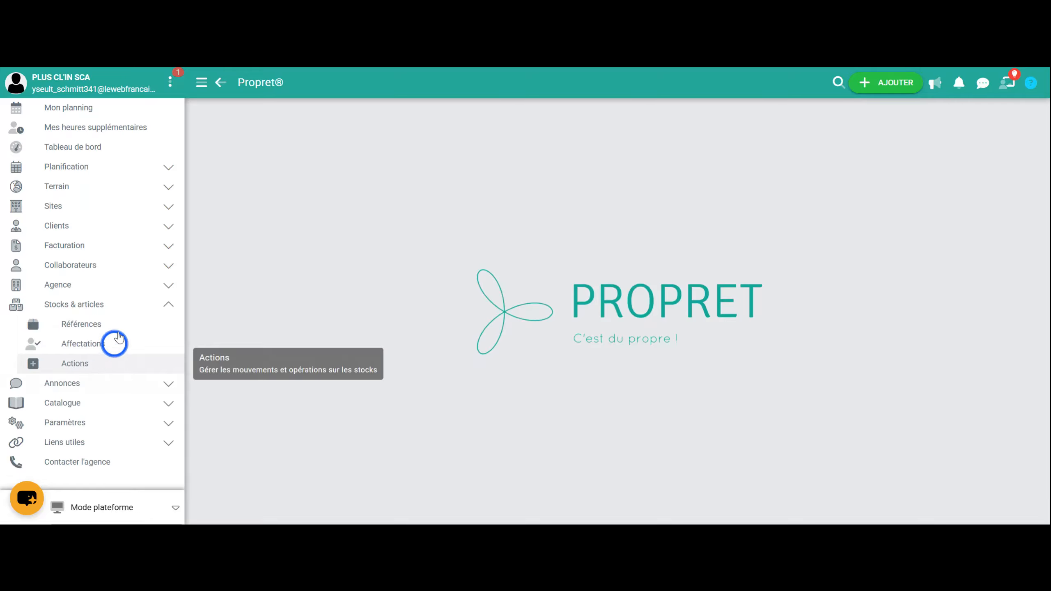
left_click(120, 305)
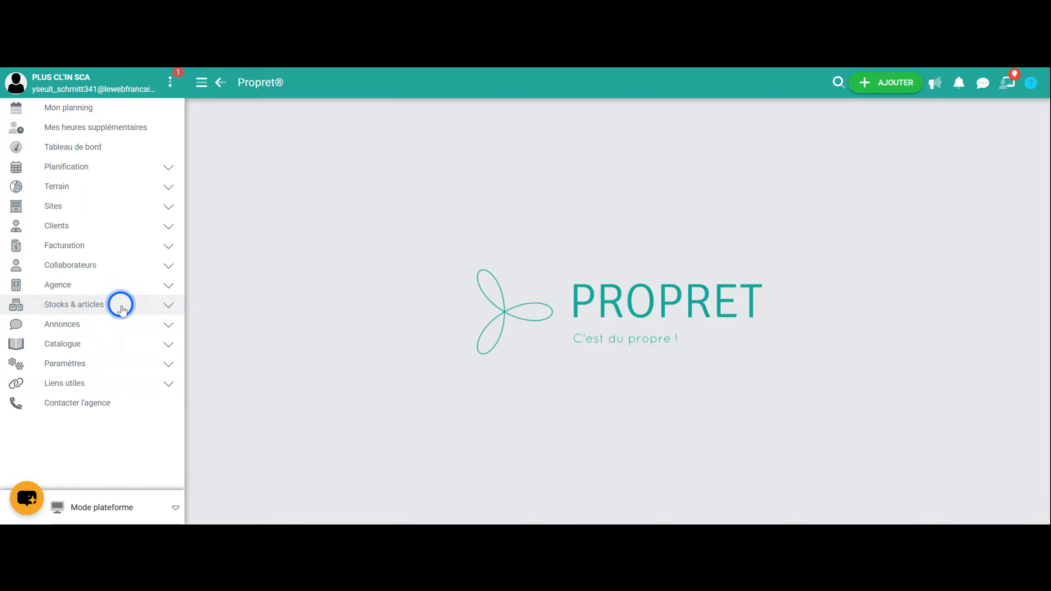
left_click(77, 330)
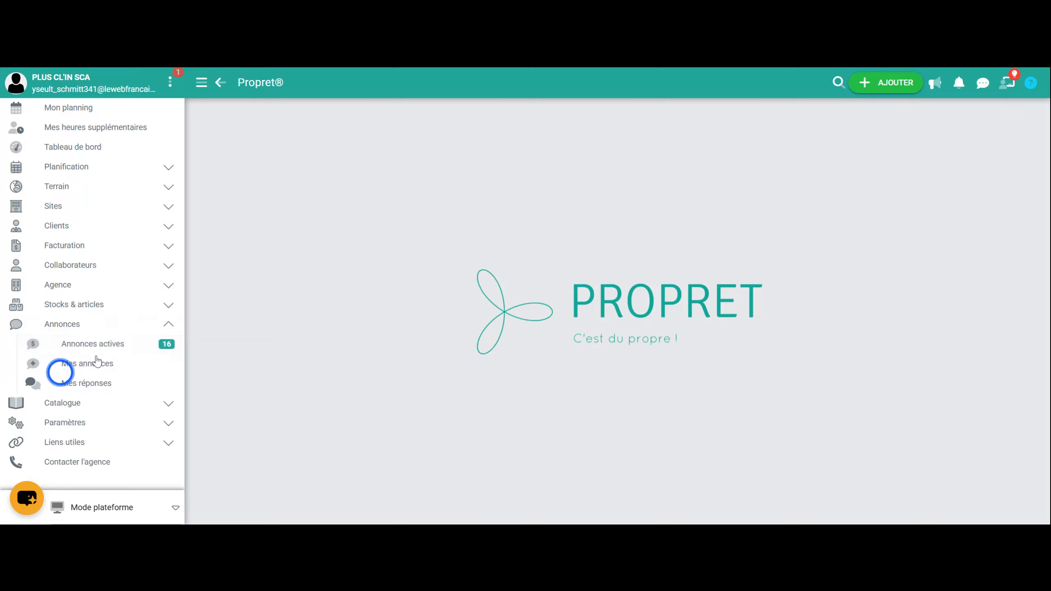
left_click(103, 331)
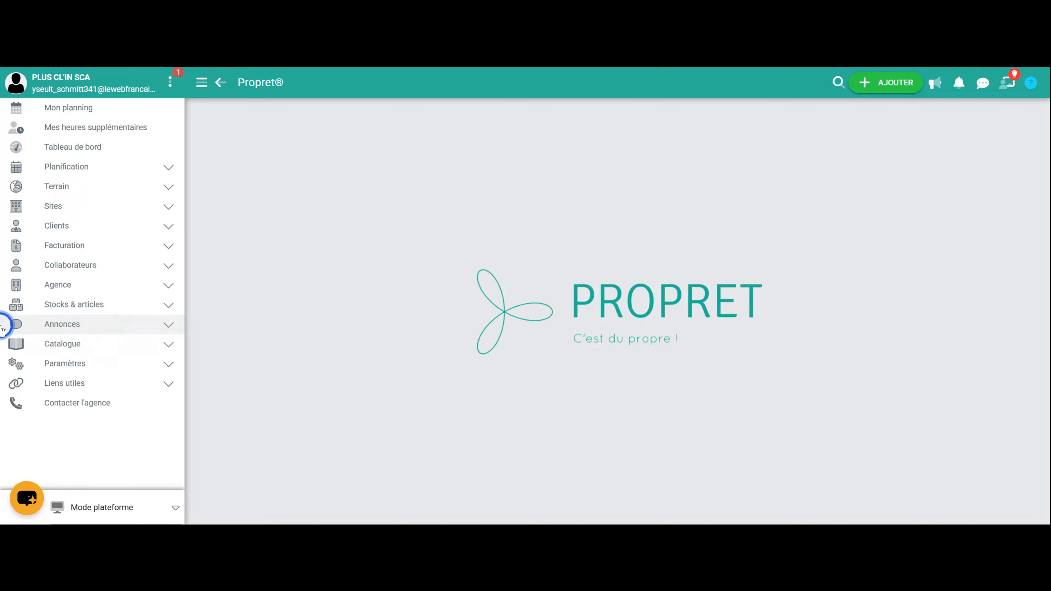
- Examine the catalogue's Prestations, Opérations and Tâches lists
left_click(117, 352)
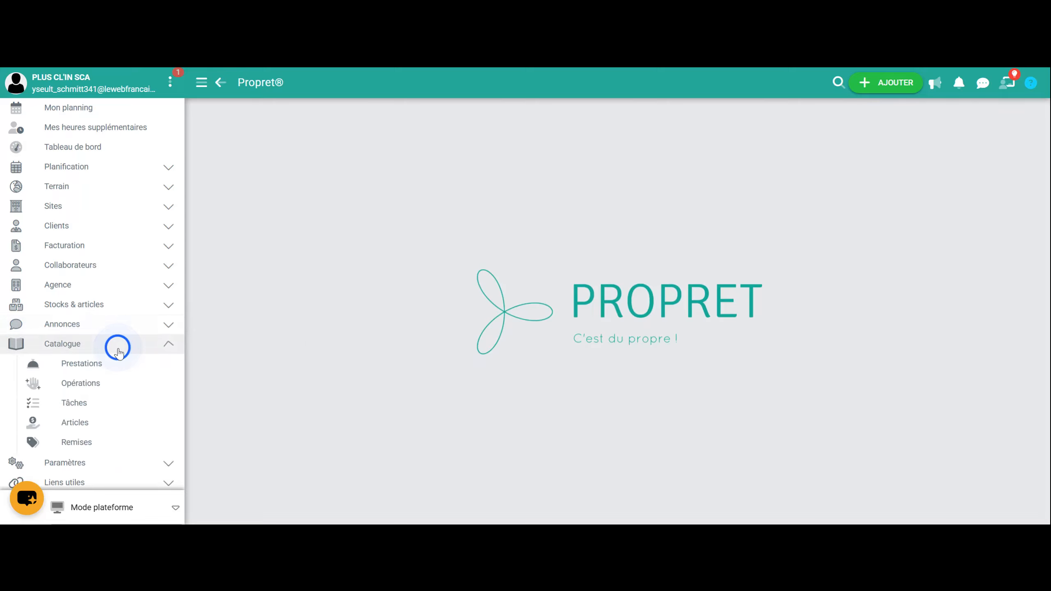
scroll(118, 352, "down", 2)
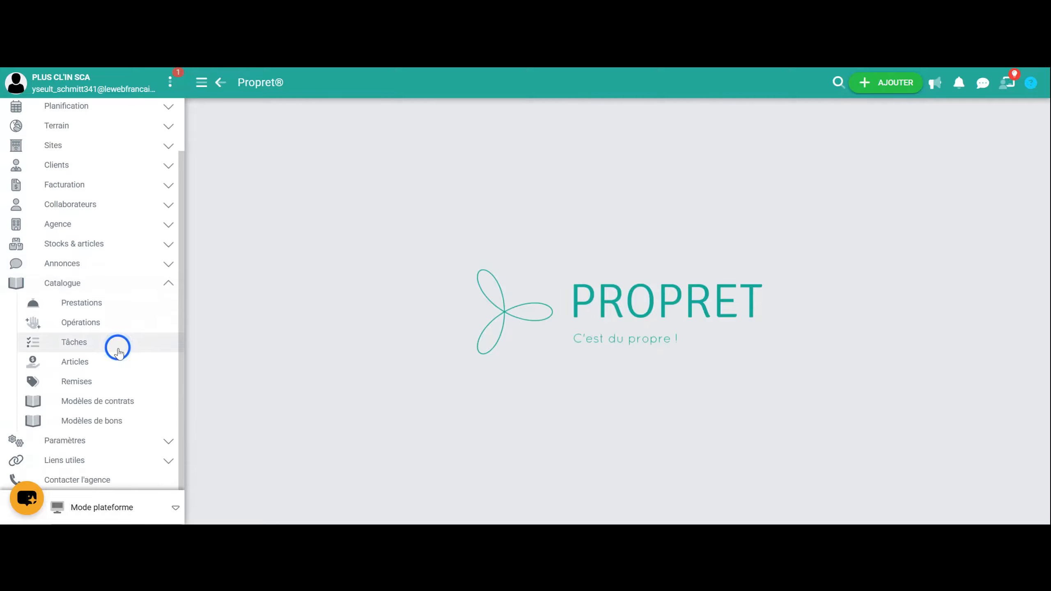
left_click(105, 303)
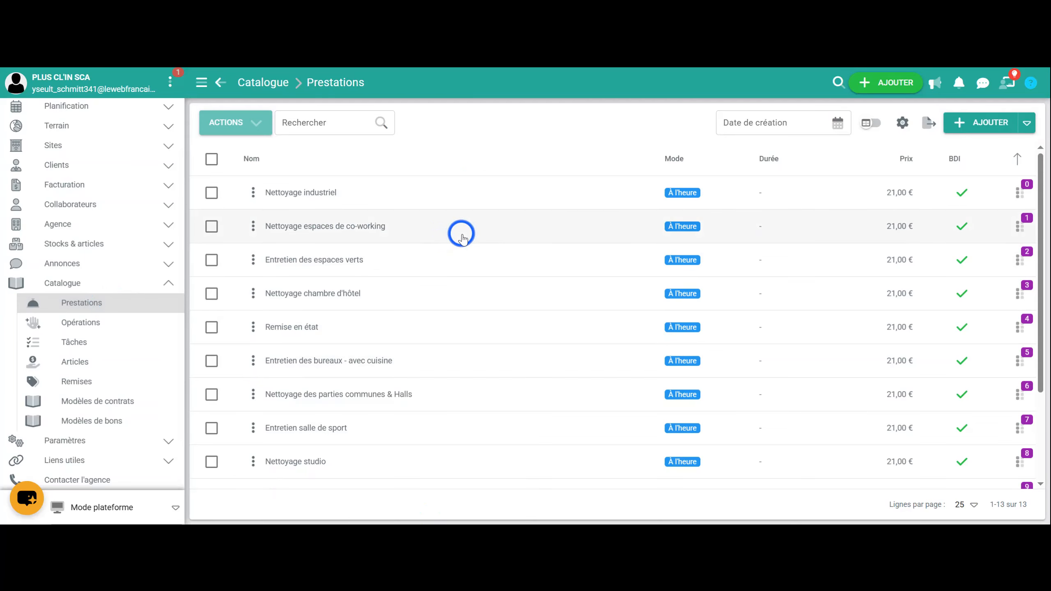
left_click(76, 323)
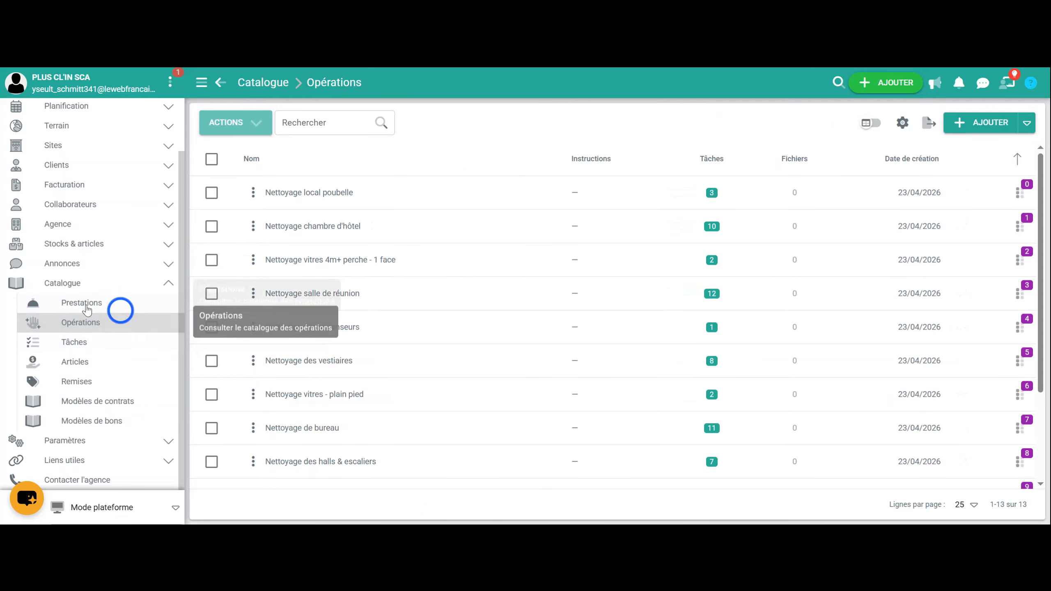
left_click(91, 341)
left_click(350, 399)
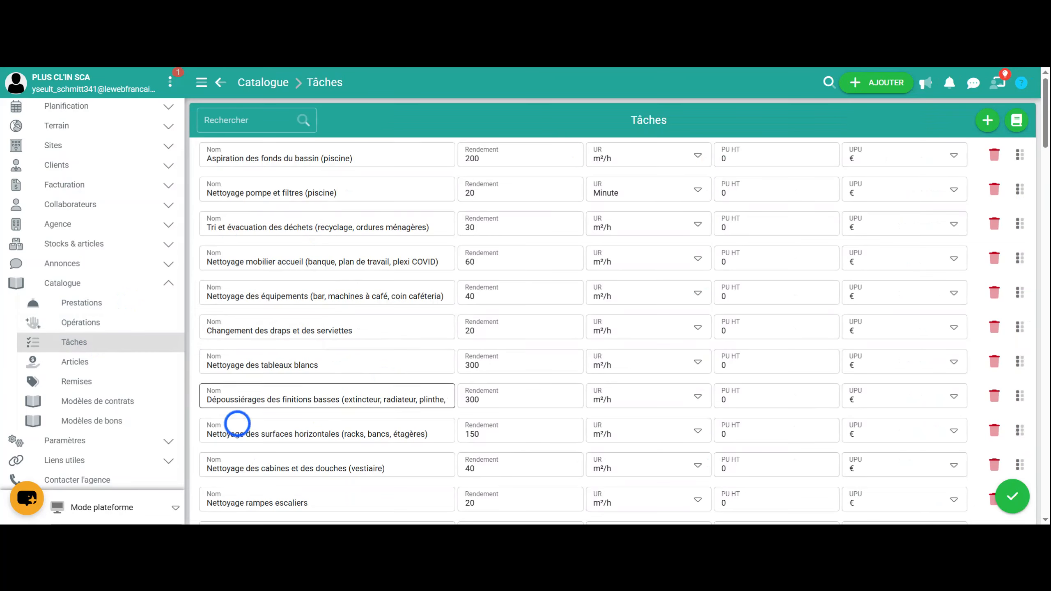
- View the catalogue's Articles, Remises, Modèles de contrats and Modèles de bons pages
left_click(74, 361)
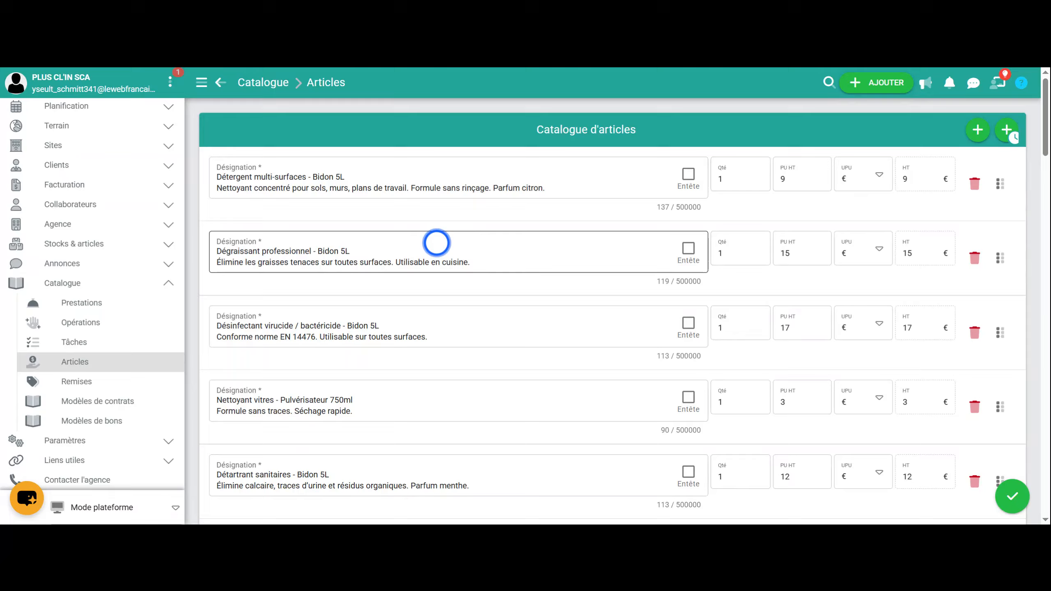
left_click(82, 382)
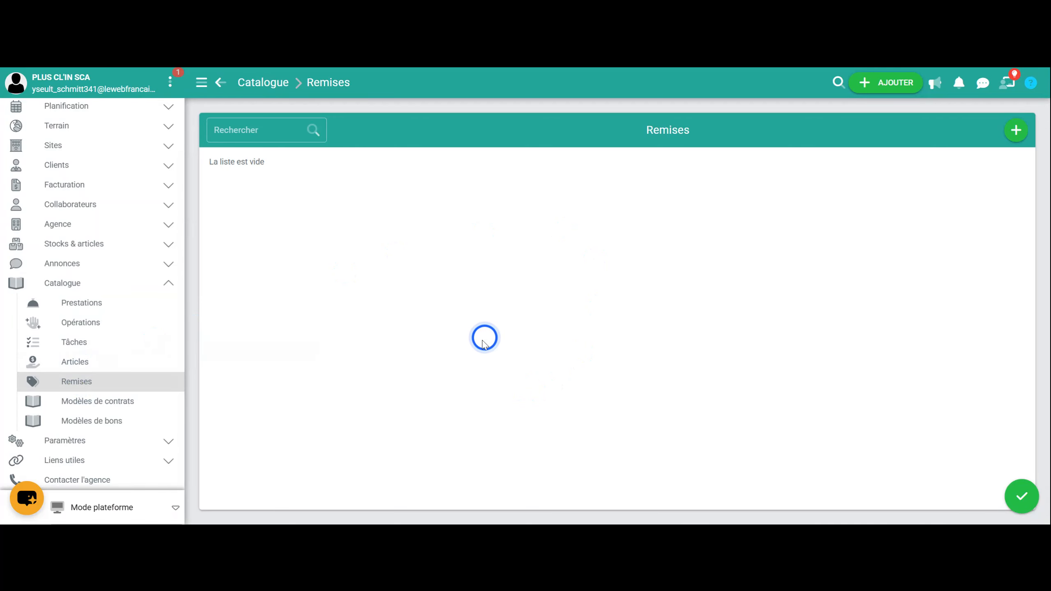
left_click(87, 403)
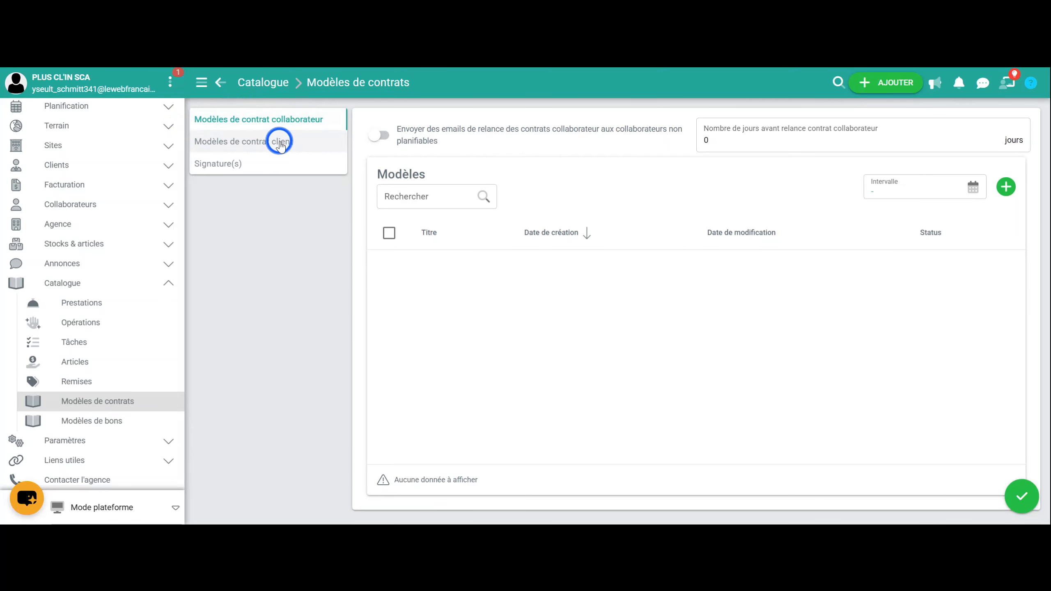
left_click(80, 427)
left_click(226, 332)
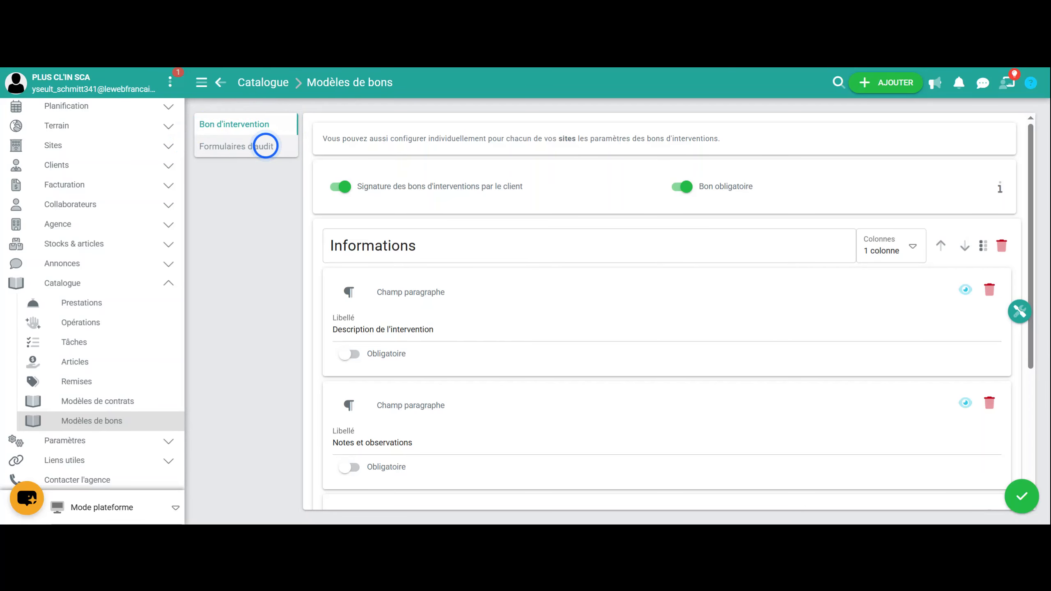
left_click(141, 284)
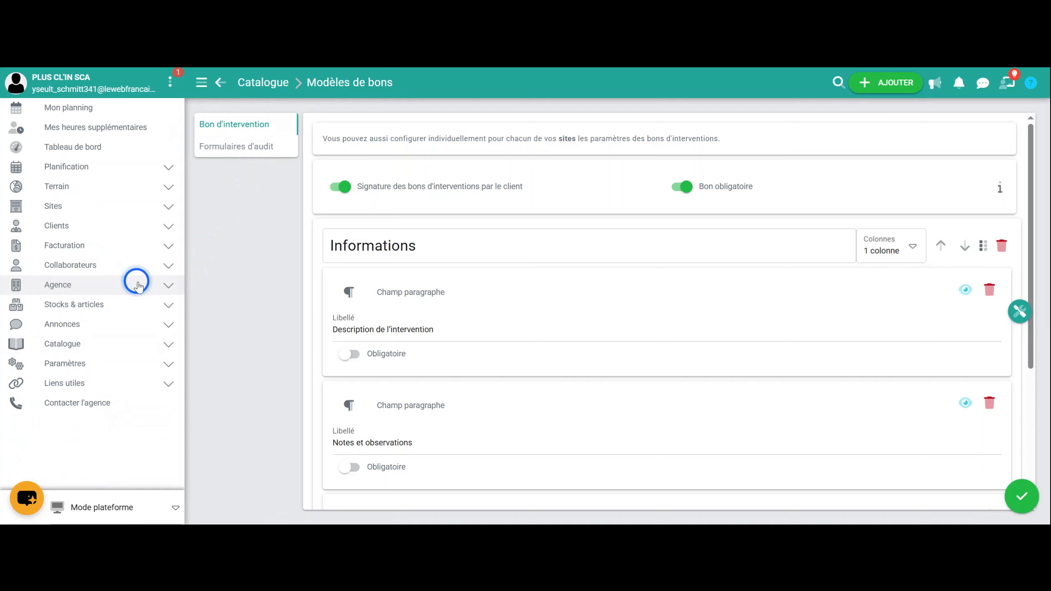
- Review the configuration categories under Paramètres, from Agence to Entête & pied de page
left_click(89, 370)
scroll(88, 364, "down", 1)
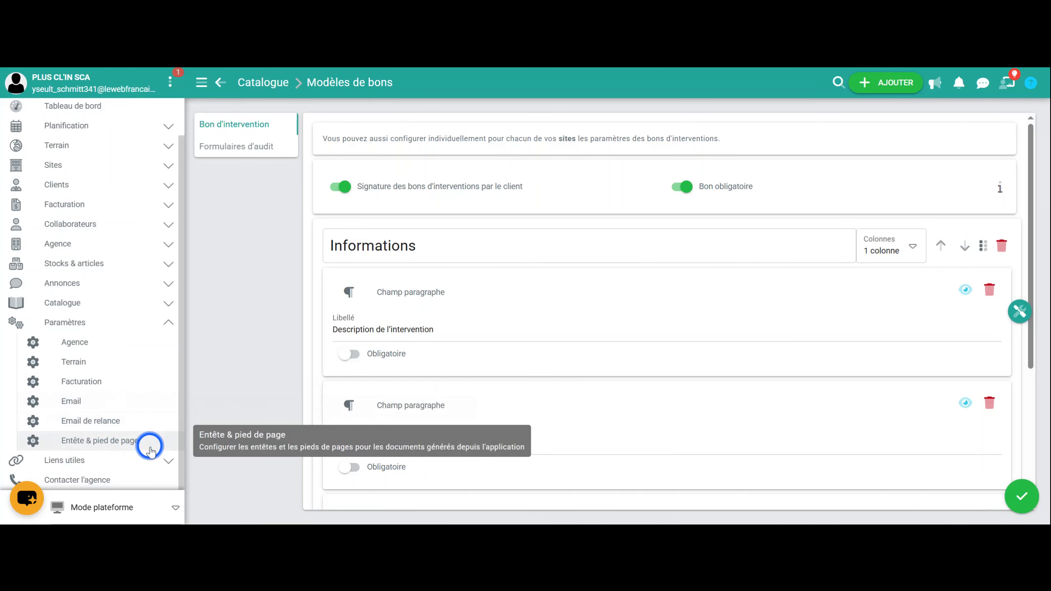
left_click(146, 323)
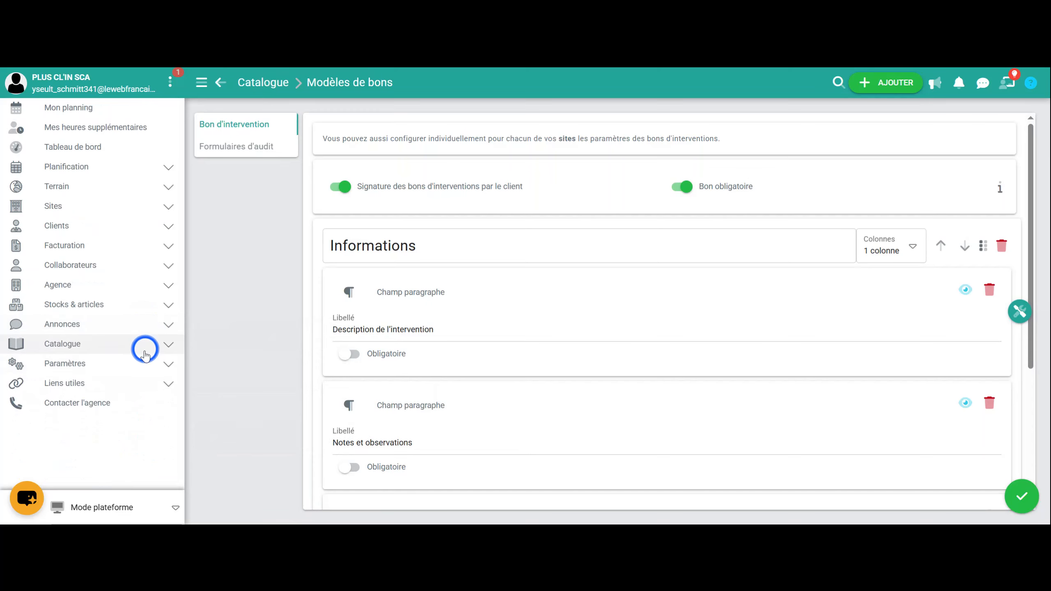
- View the Application Android / iPhone, À propos de Propret® and Documents utiles pages under Liens utiles
left_click(66, 388)
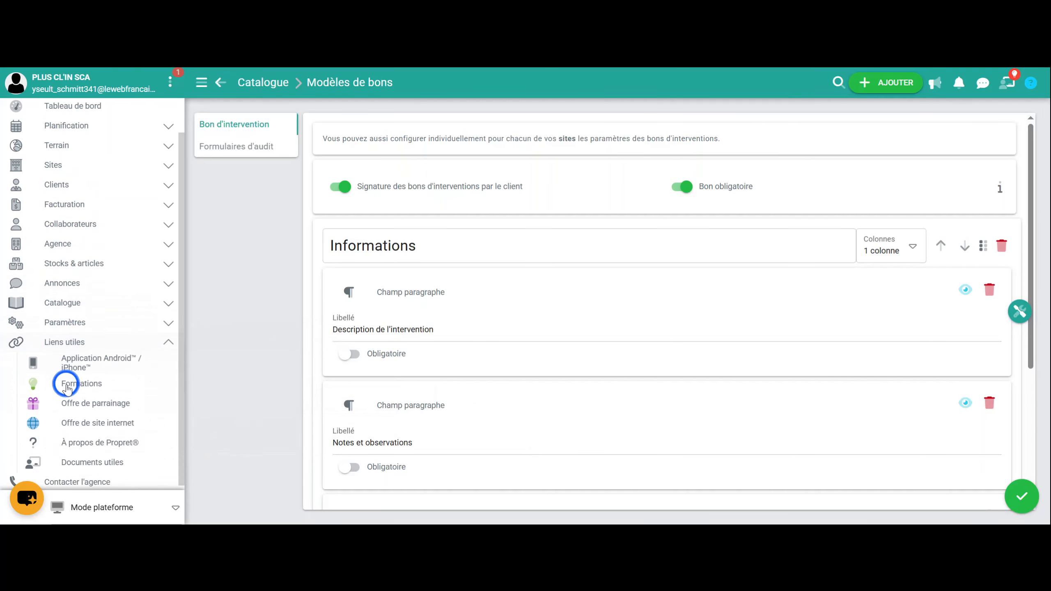
left_click(85, 364)
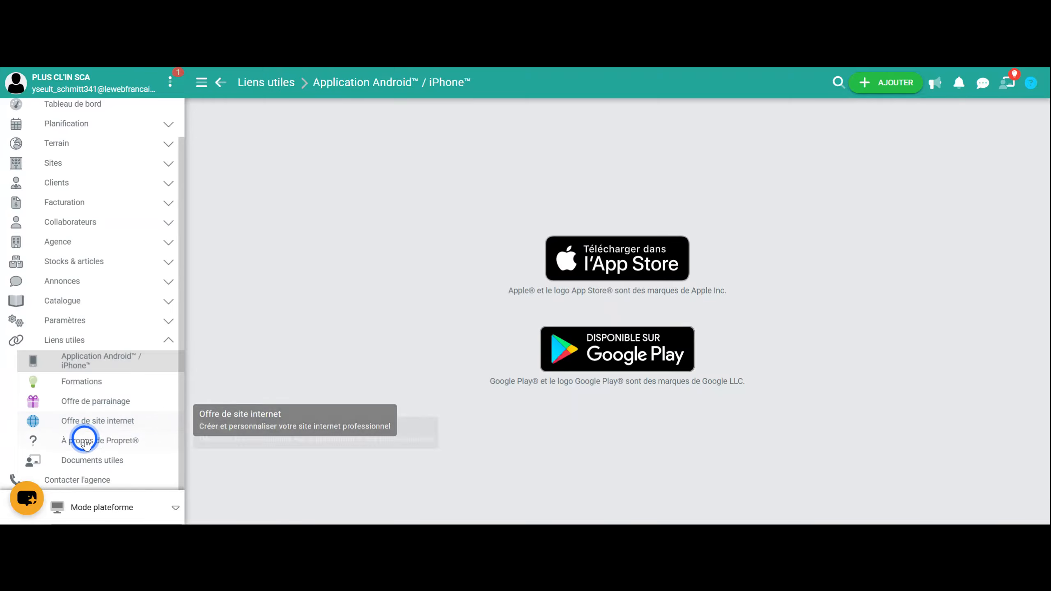
left_click(87, 445)
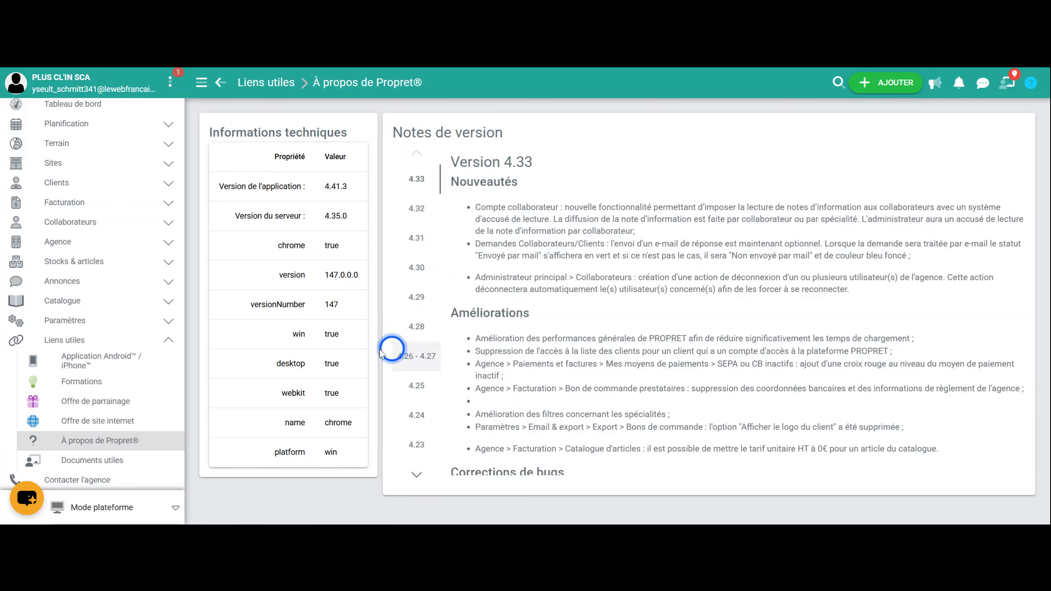
left_click(71, 463)
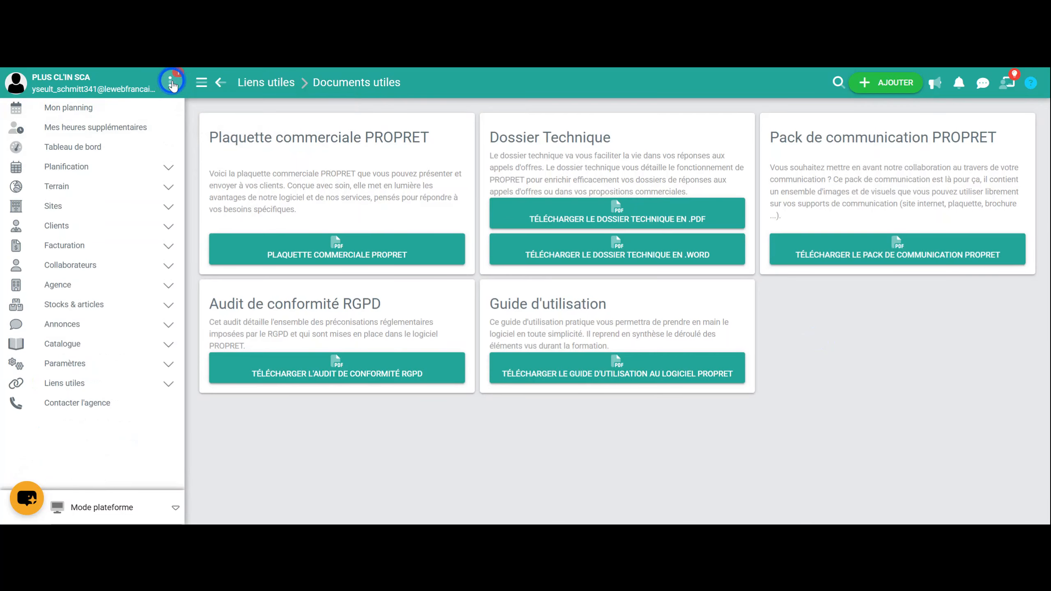
- Open the account profile and enable alert notifications for Comptes utilisateurs in the offer expiration settings
left_click(171, 83)
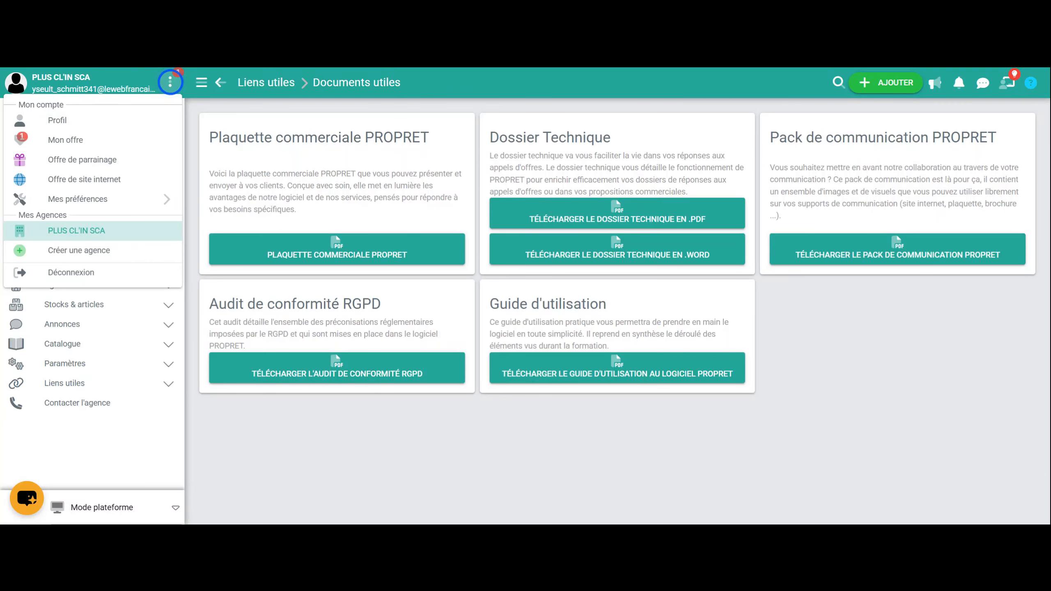
left_click(44, 119)
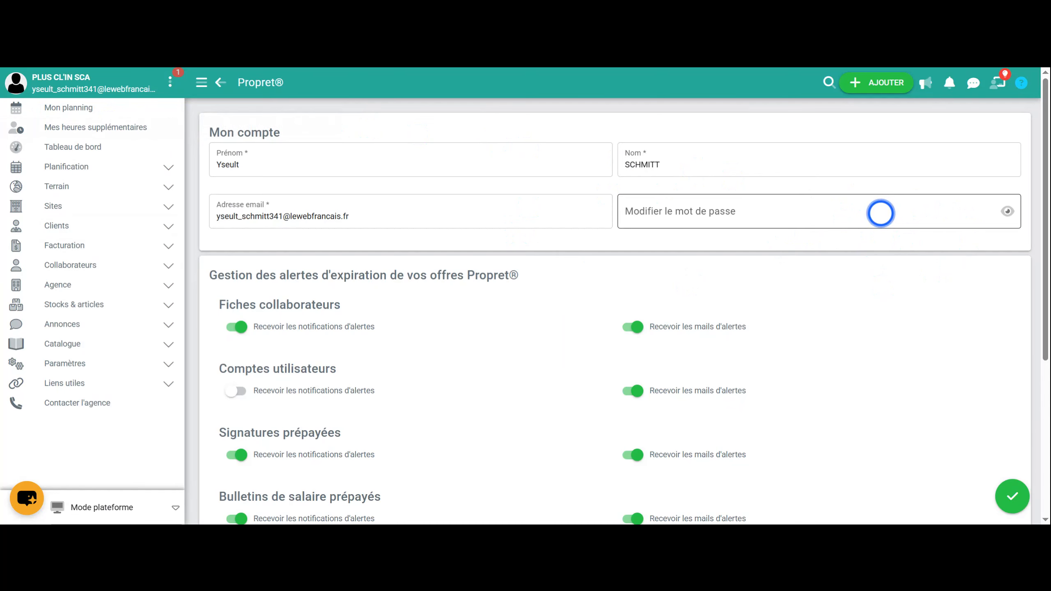
left_click(630, 212)
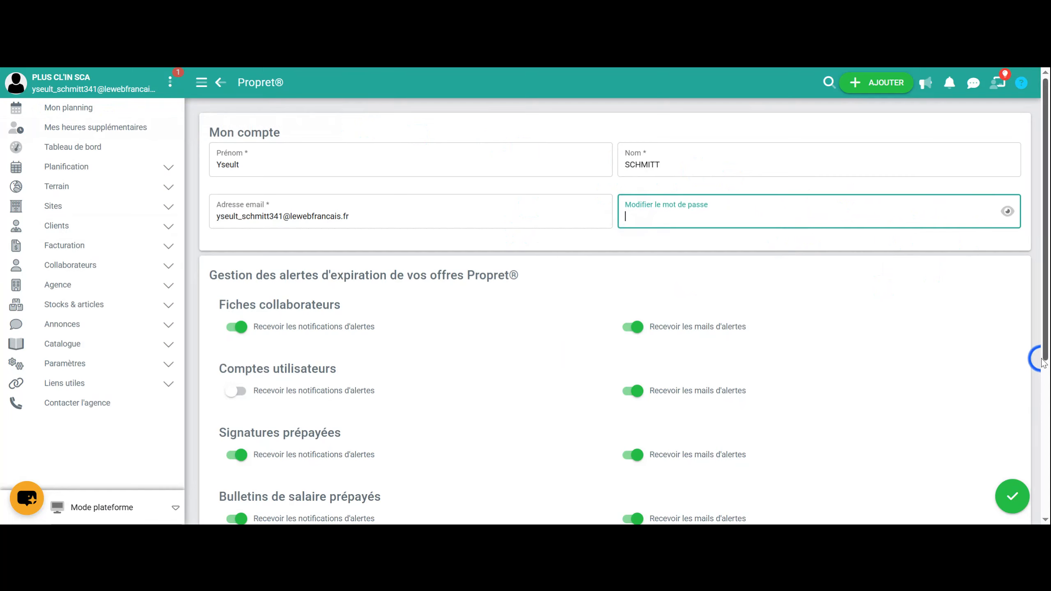
scroll(1041, 356, "down", 1)
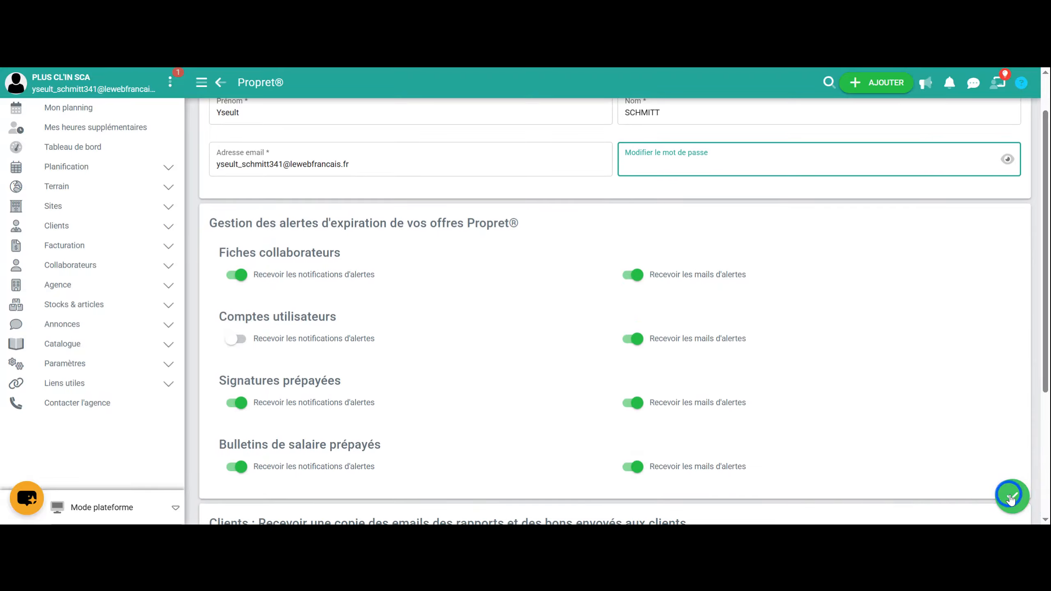
scroll(443, 411, "down", 1)
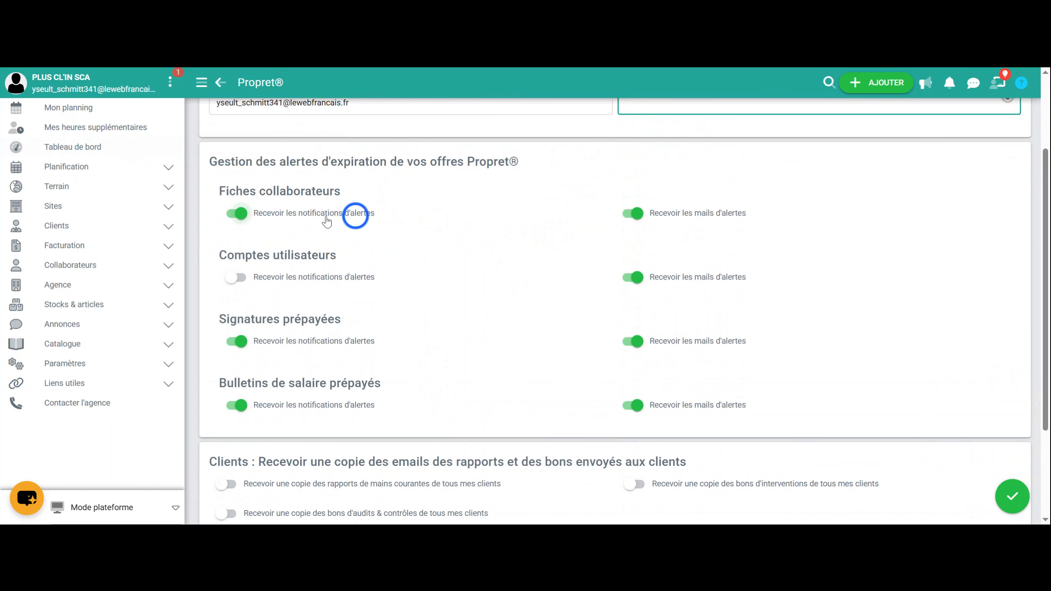
left_click(230, 275)
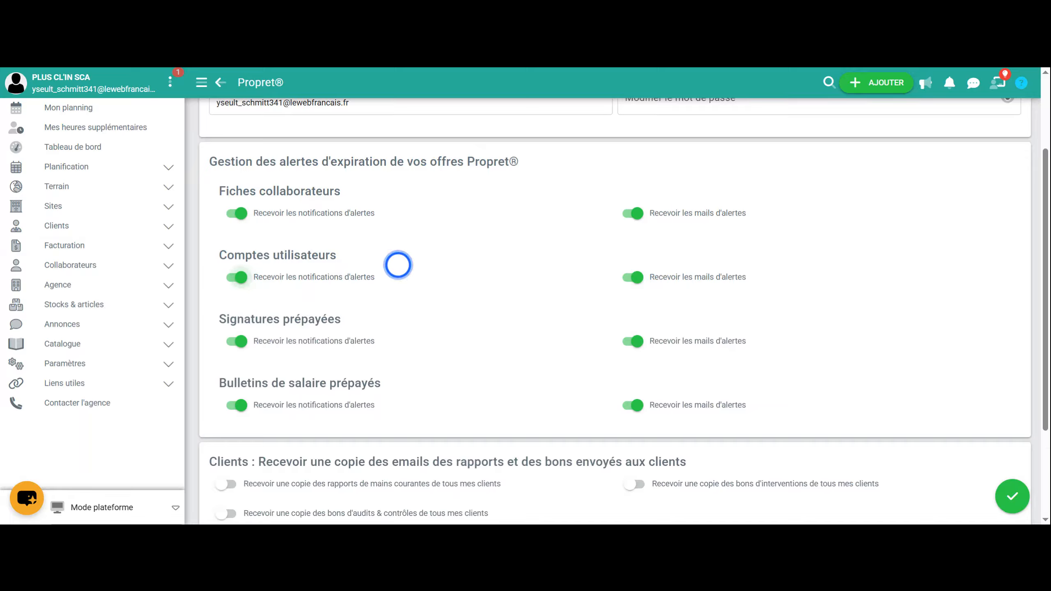
- Examine the profile's email copy options for clients and collaborators, including the Paramètres personnalisés of both sections
scroll(399, 265, "down", 2)
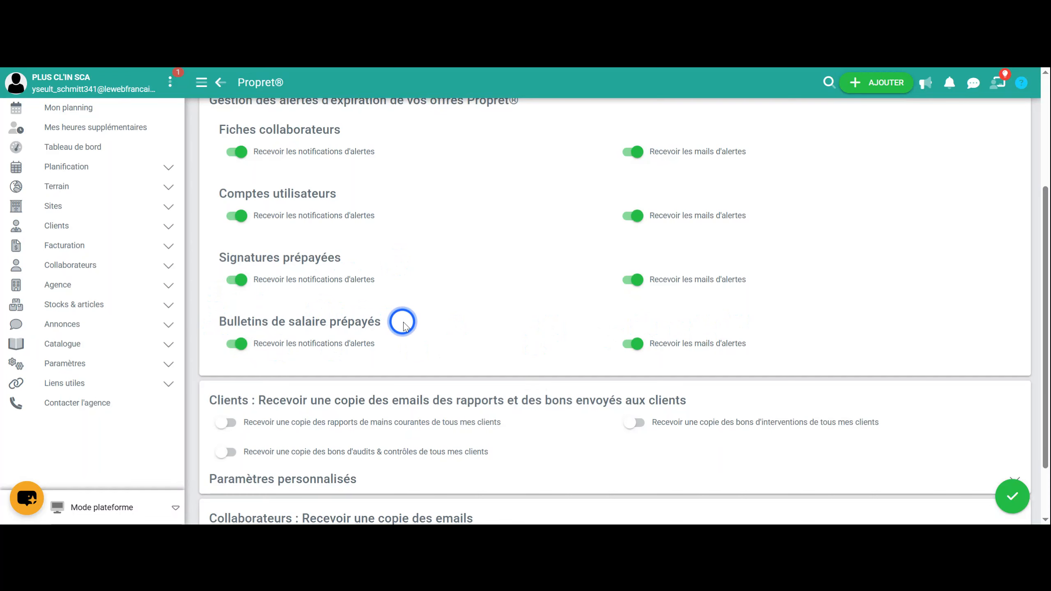
scroll(404, 326, "down", 2)
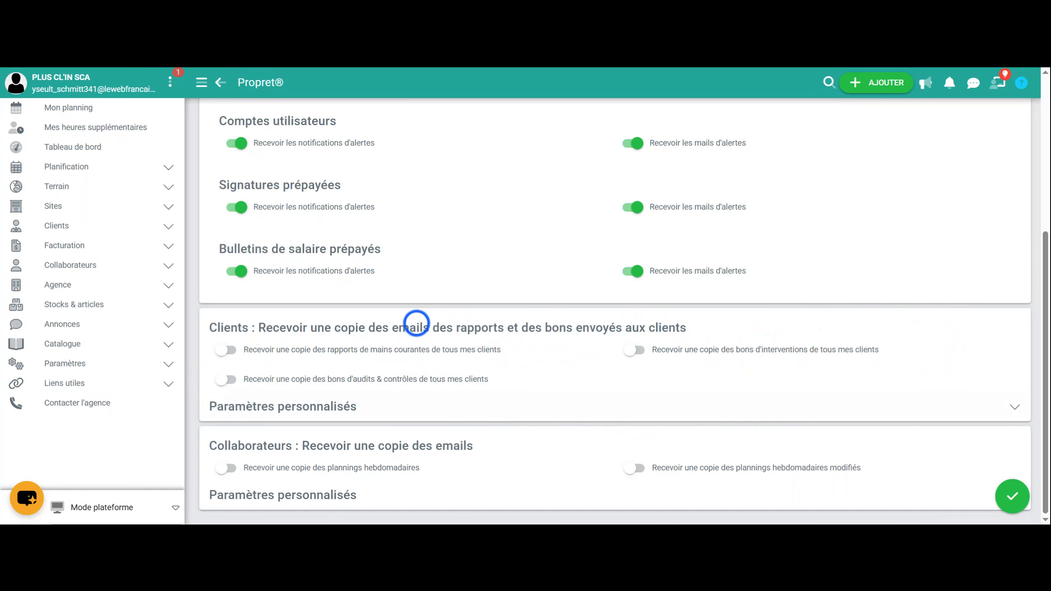
left_click(480, 410)
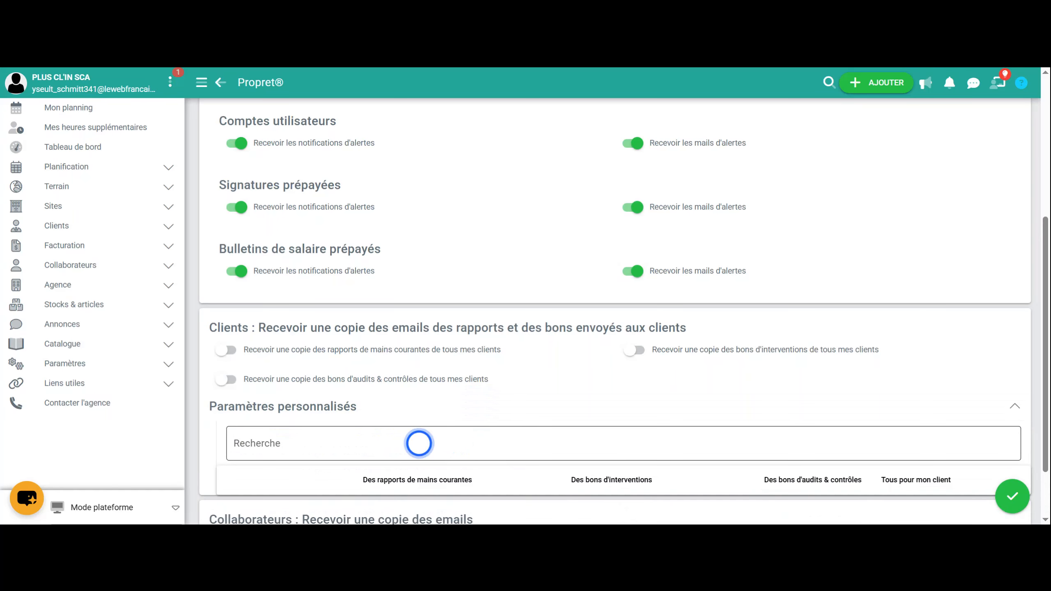
left_click(1015, 406)
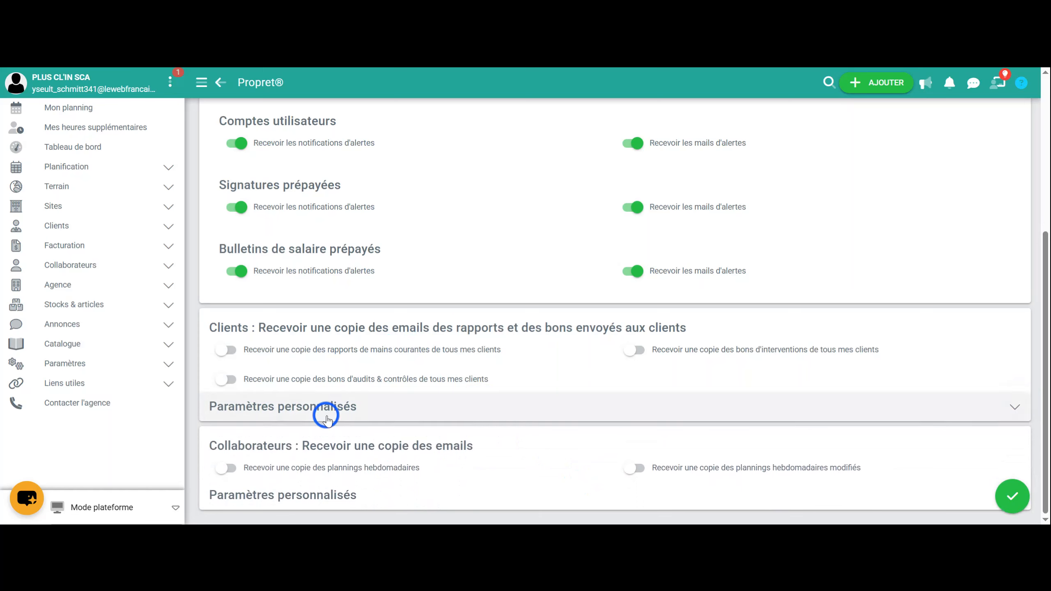
left_click(591, 387)
left_click(529, 459)
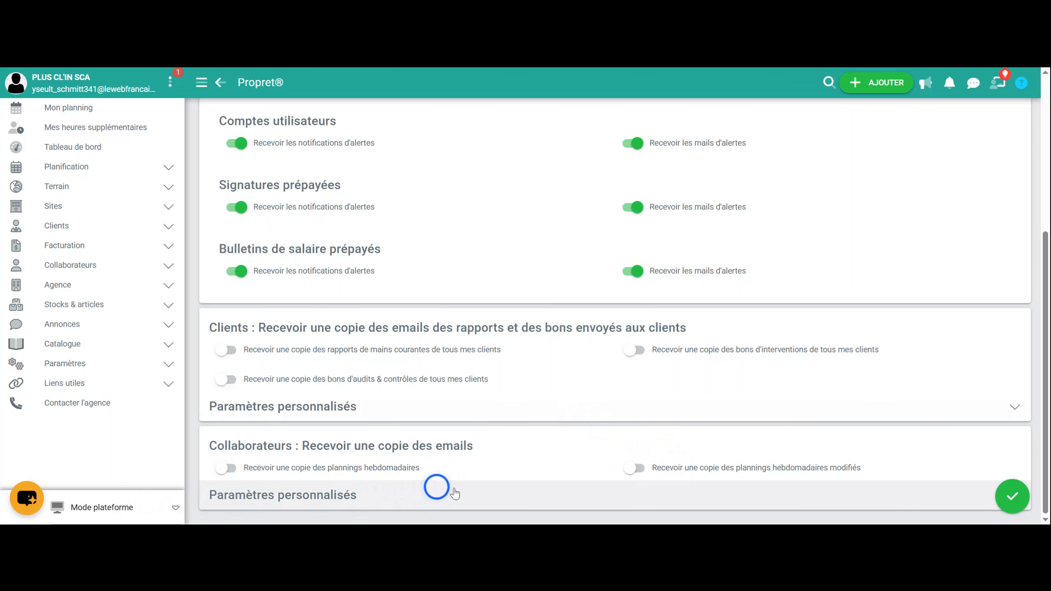
left_click(453, 493)
scroll(453, 493, "down", 2)
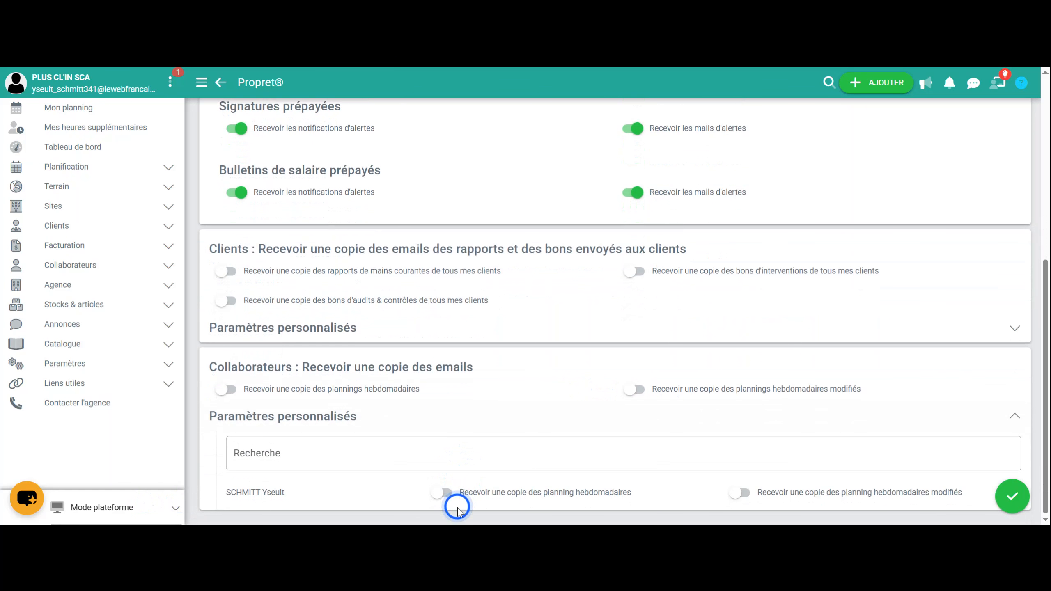
left_click(480, 425)
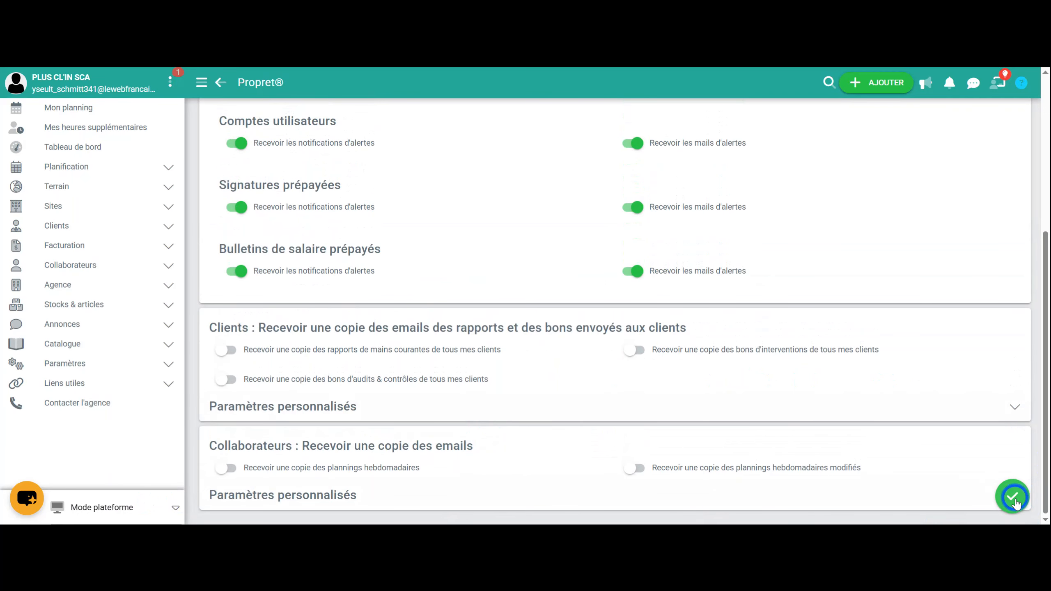
- Save the profile's alert settings and open the Mon offre subscription page
left_click(1001, 494)
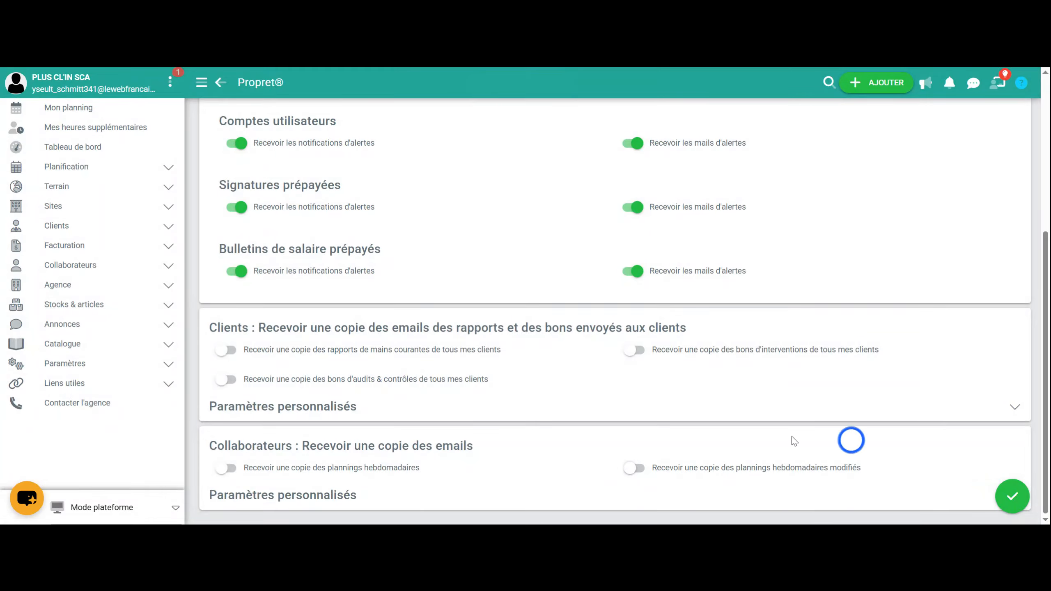
left_click(168, 82)
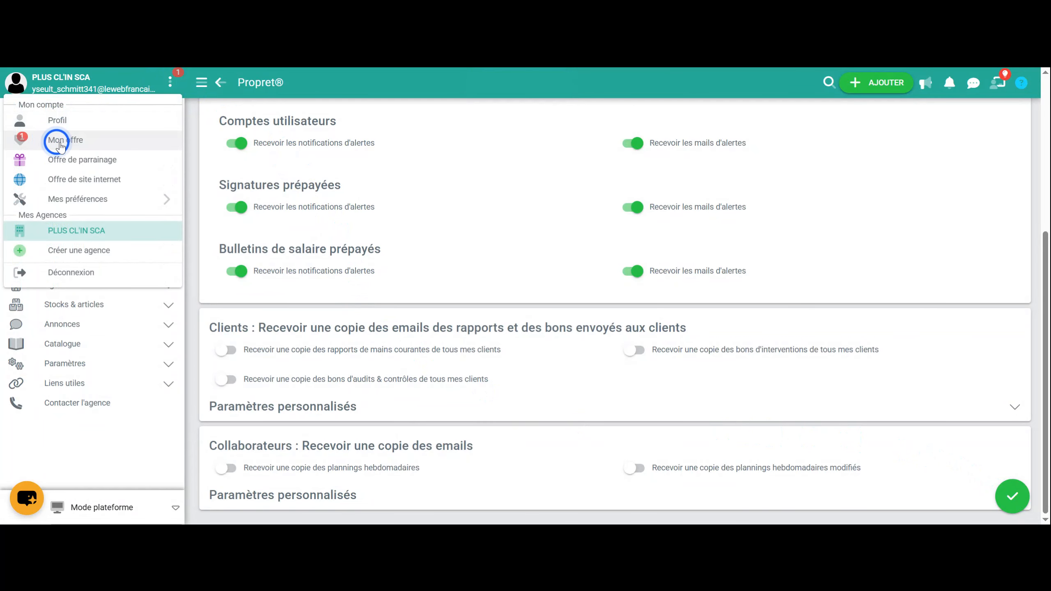
left_click(59, 141)
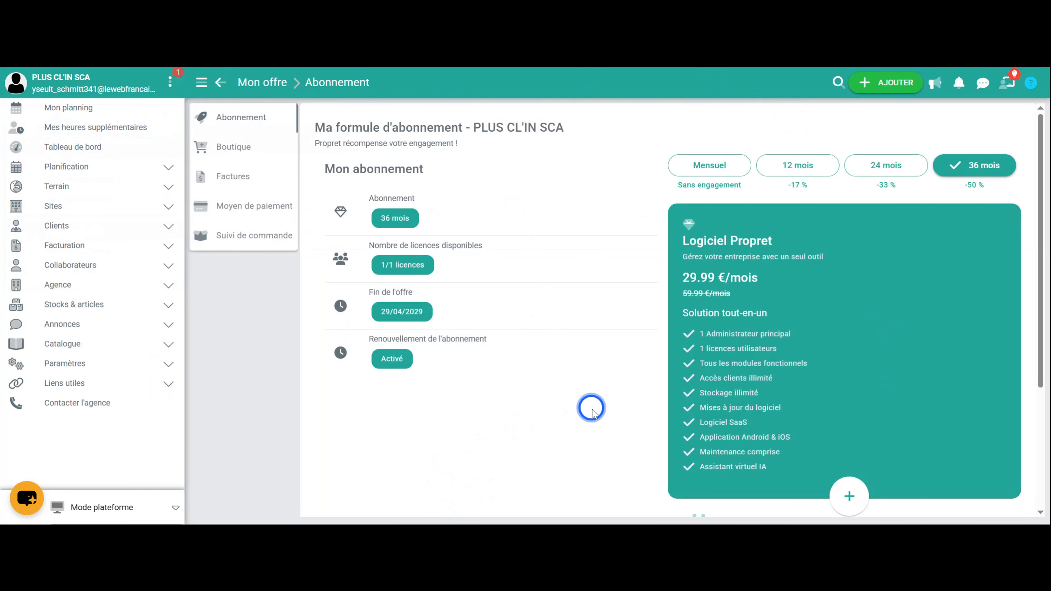
- Browse the Boutique's signature packs, NFC badge packs and training offers, and view the Factures page of Mon offre
left_click(221, 142)
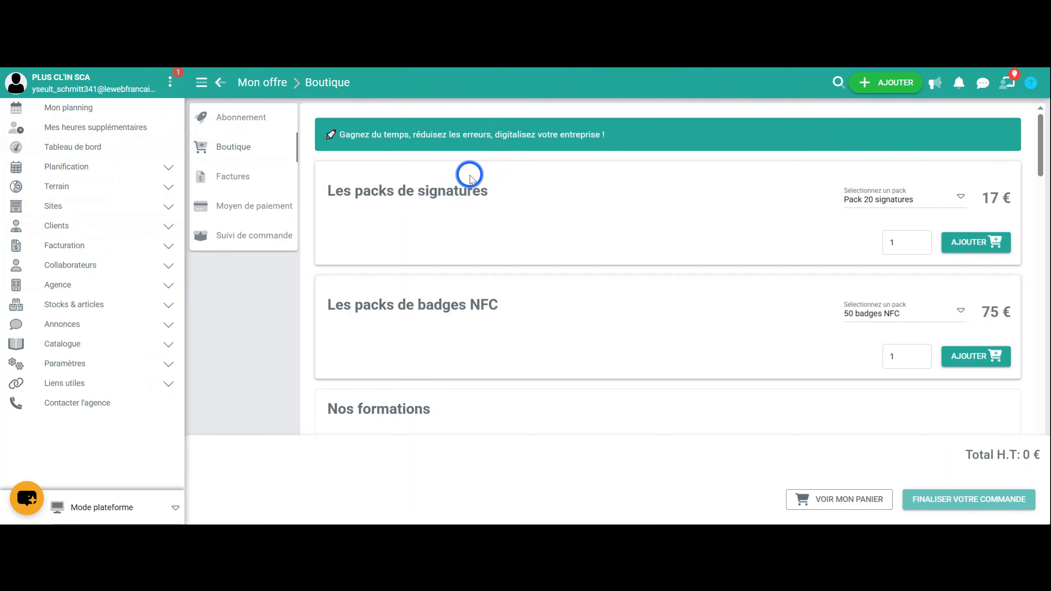
scroll(602, 213, "down", 3)
scroll(603, 213, "down", 12)
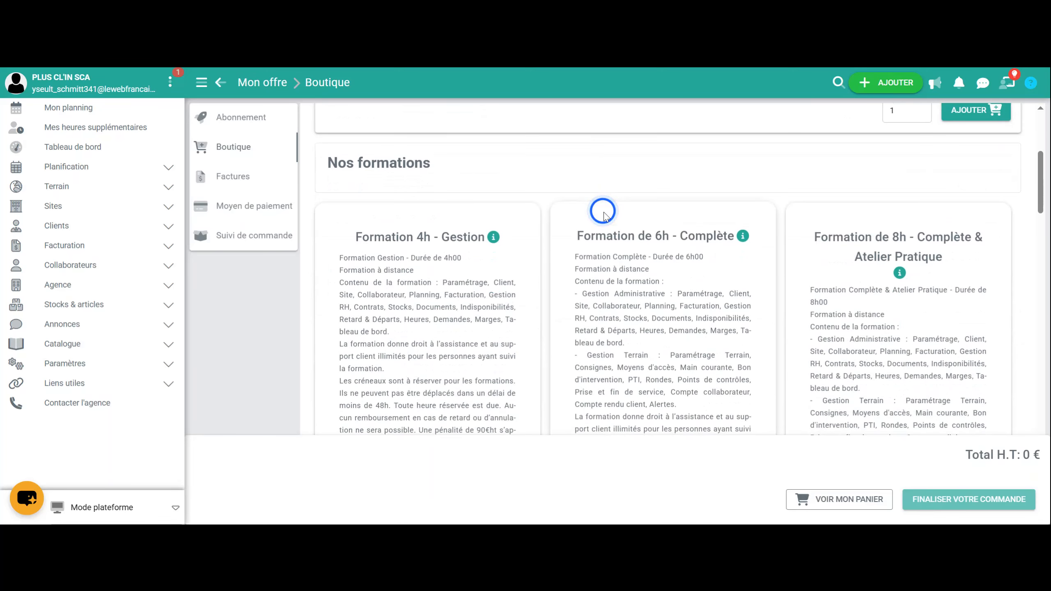
scroll(602, 212, "down", 9)
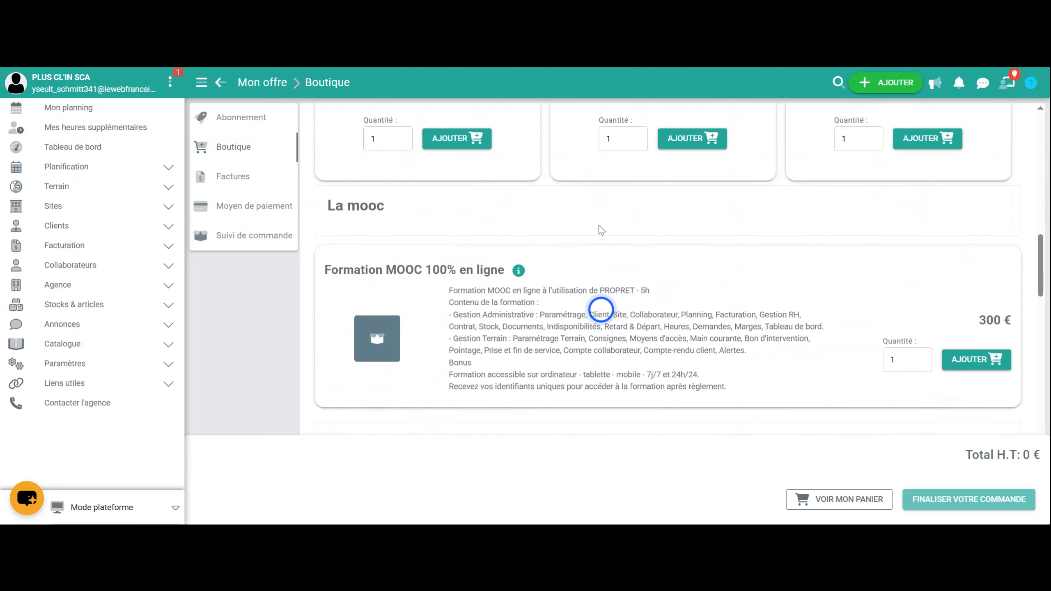
scroll(653, 287, "down", 6)
scroll(653, 287, "up", 4)
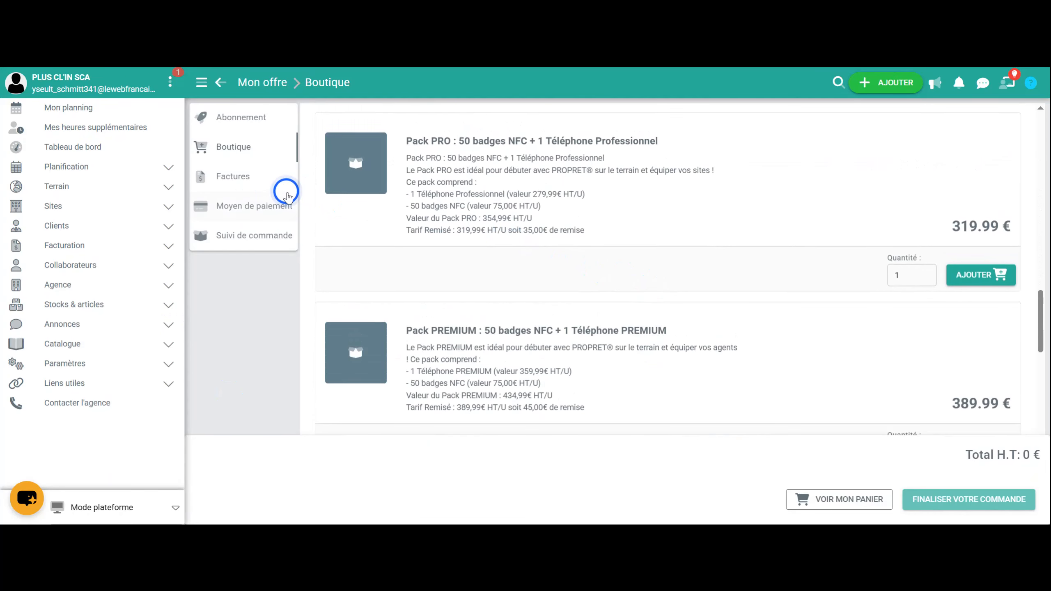
left_click(252, 182)
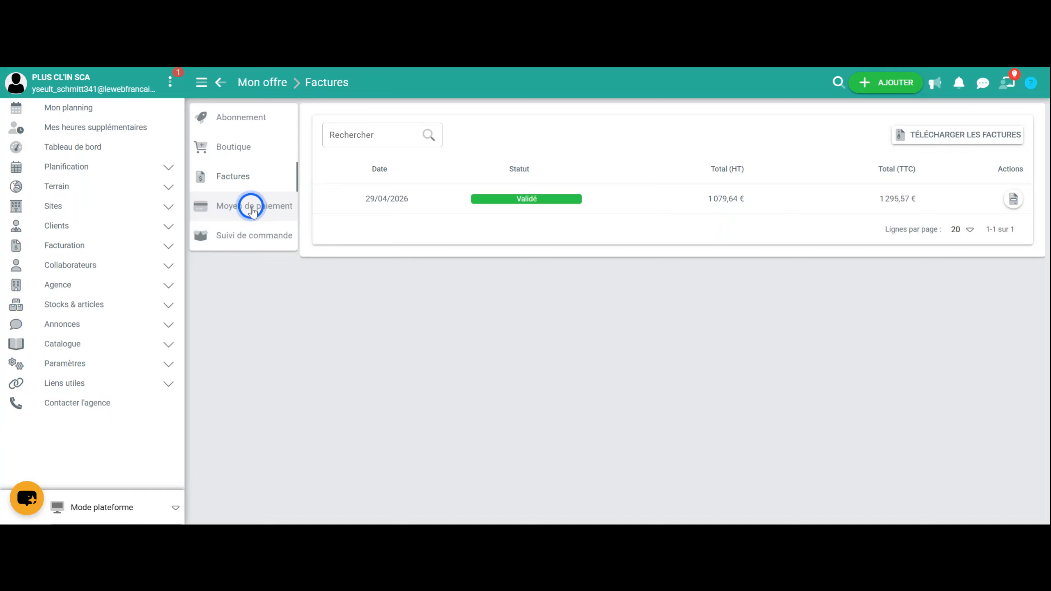
left_click(242, 236)
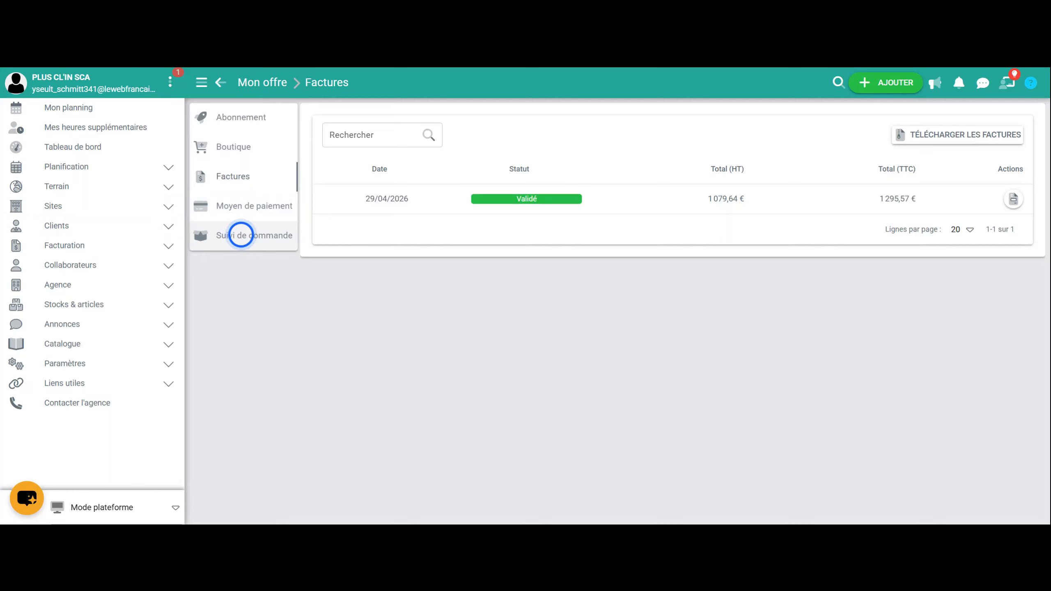
- Try the dark theme in Mes préférences, restore the light theme and check the notifications option
left_click(170, 83)
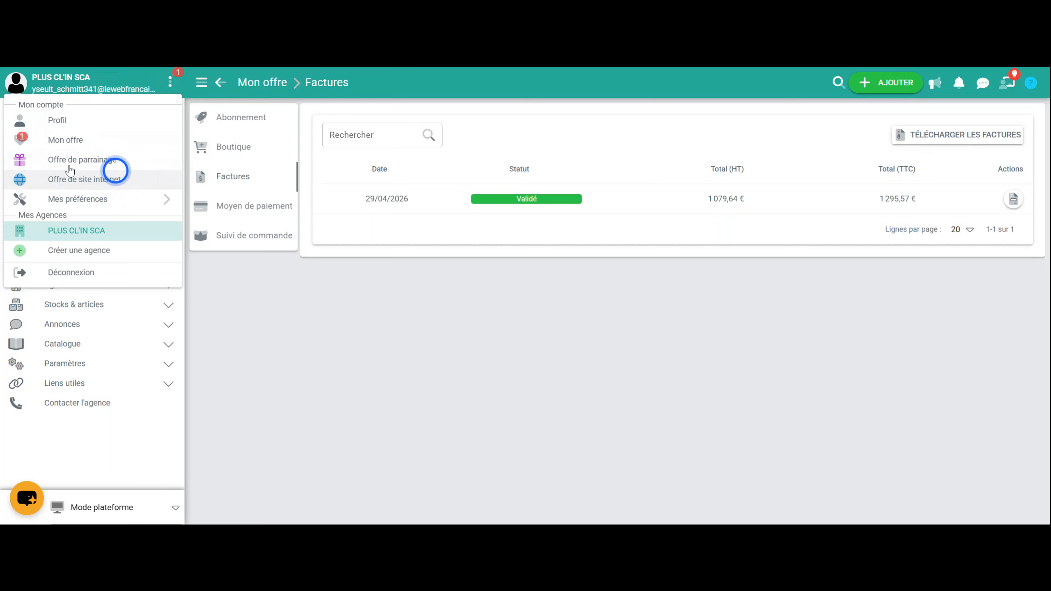
left_click(77, 201)
left_click(303, 216)
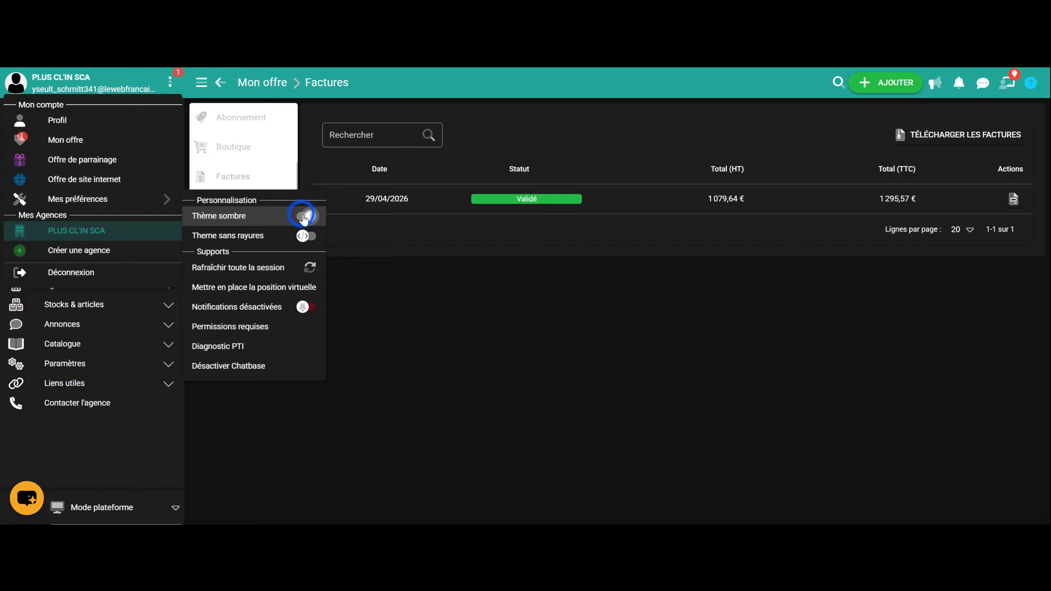
left_click(303, 216)
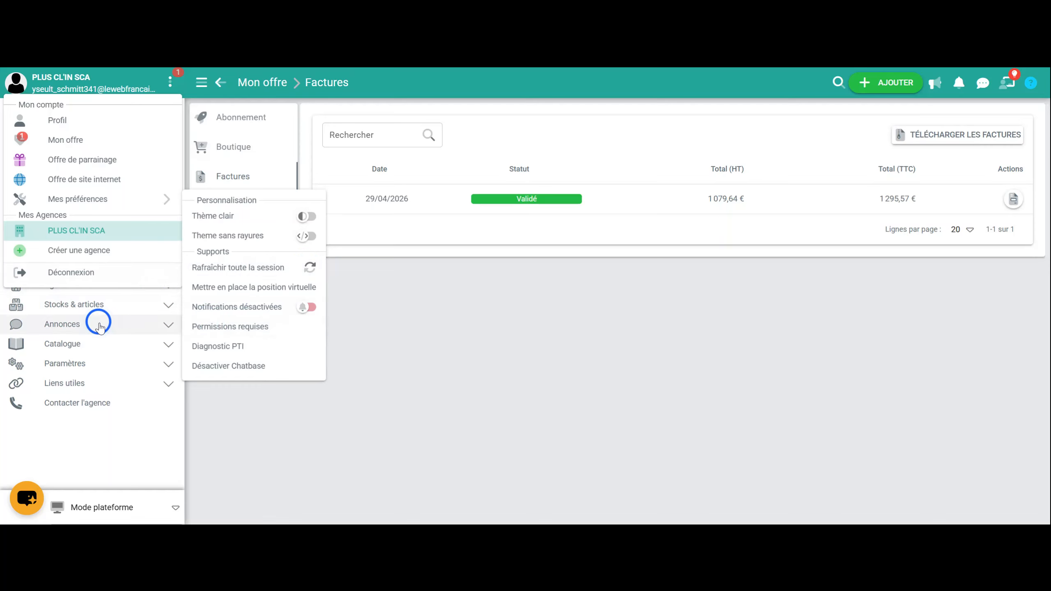
left_click(306, 307)
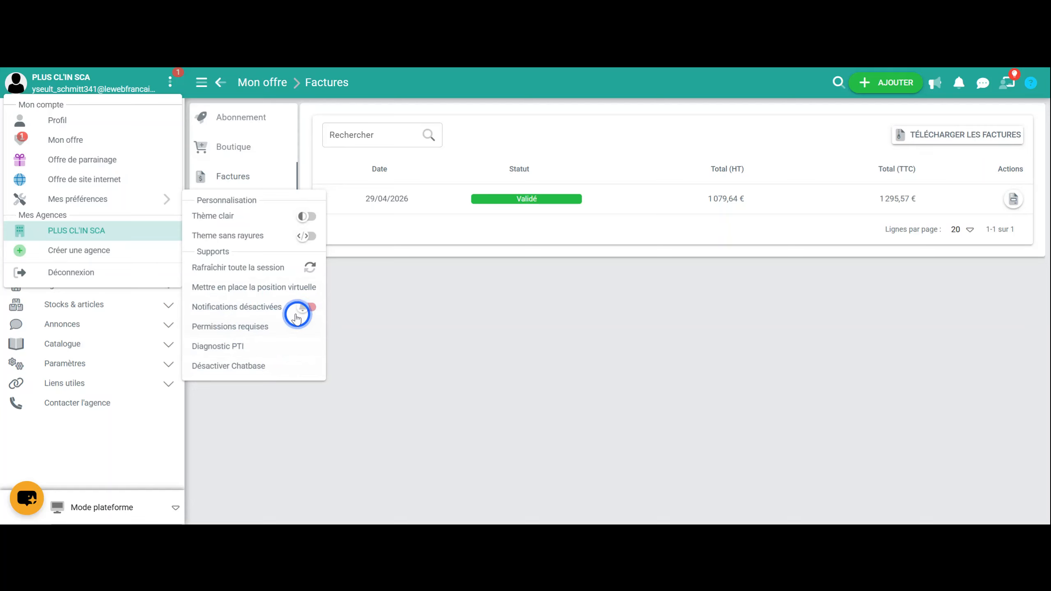
left_click(171, 81)
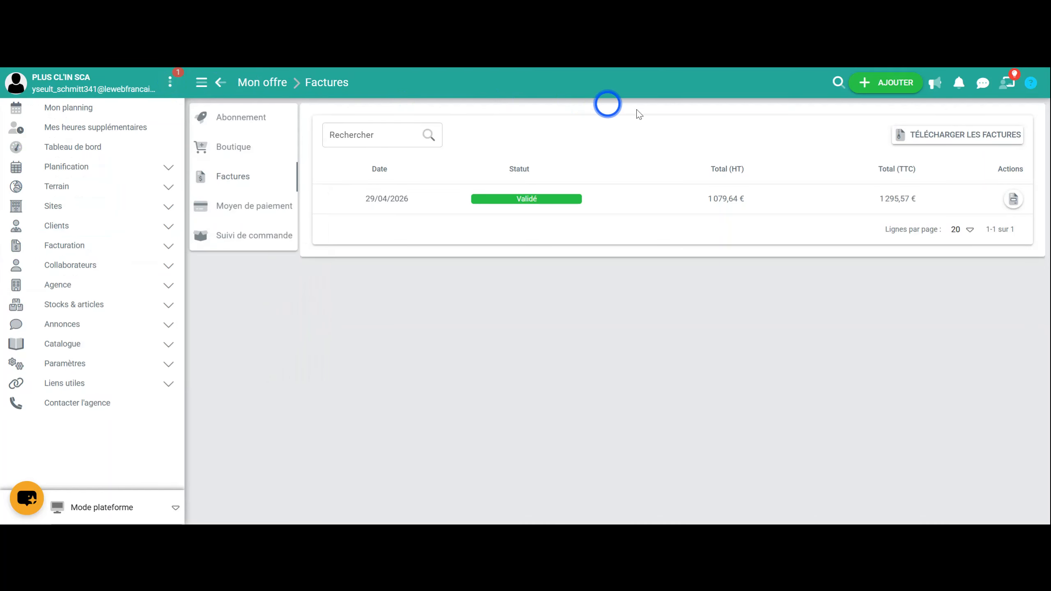
- Find the collaborator by first name with the global search, view the record and close it
left_click(839, 85)
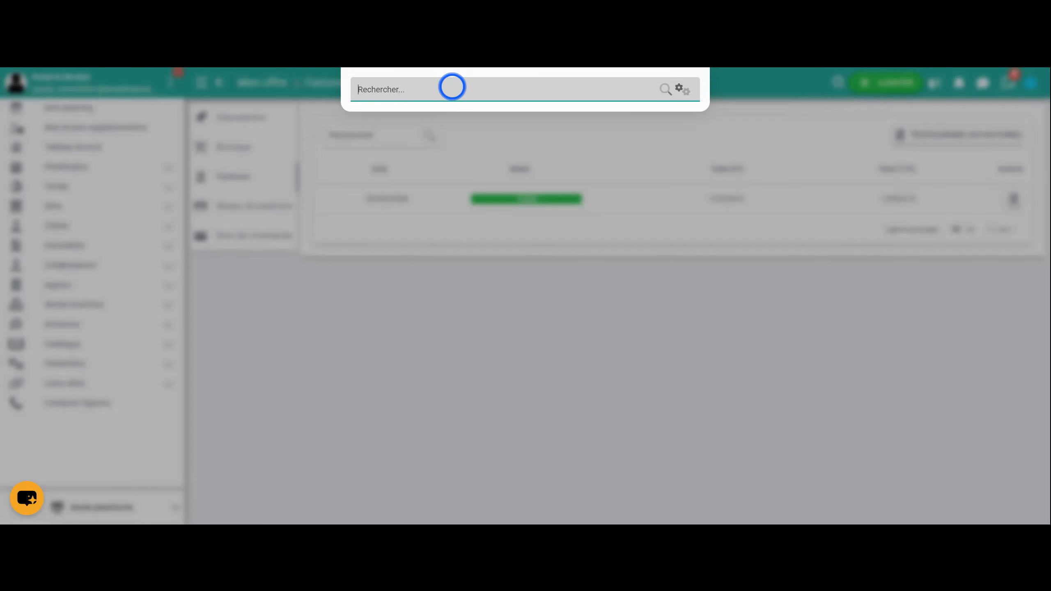
type("ys")
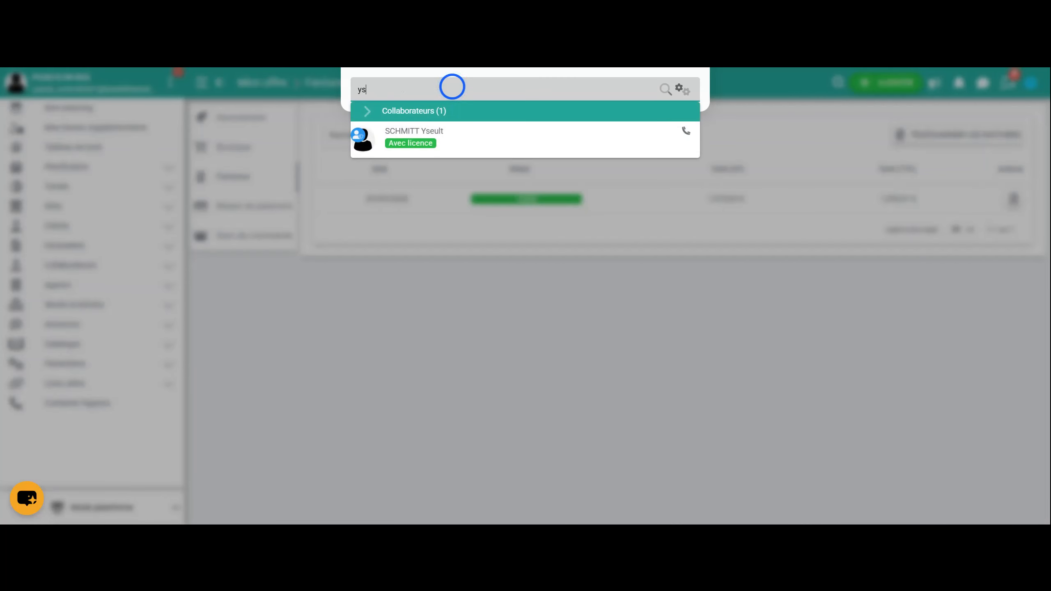
left_click(445, 138)
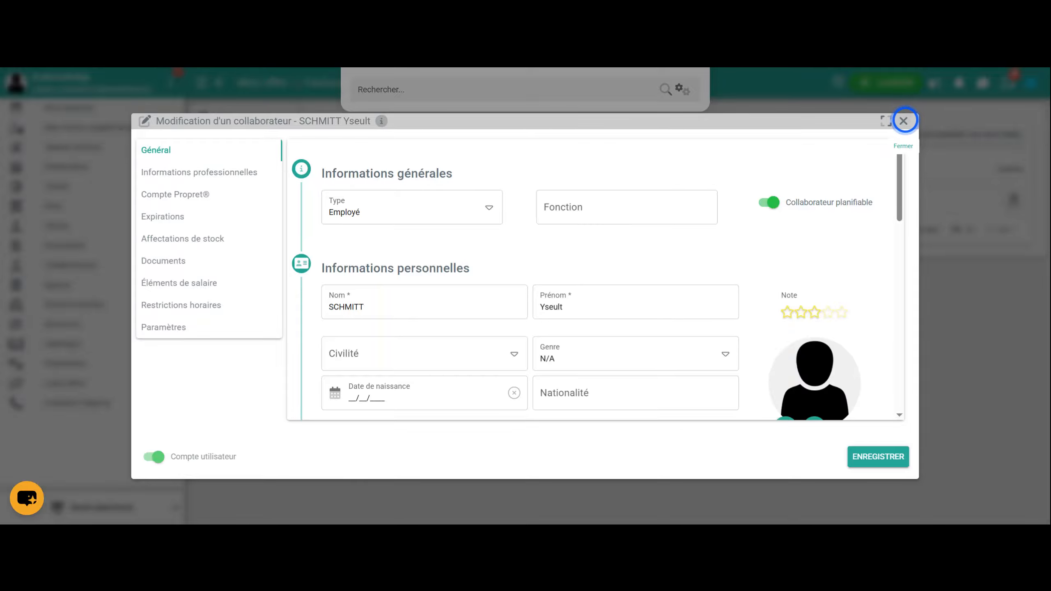
left_click(904, 121)
left_click(633, 326)
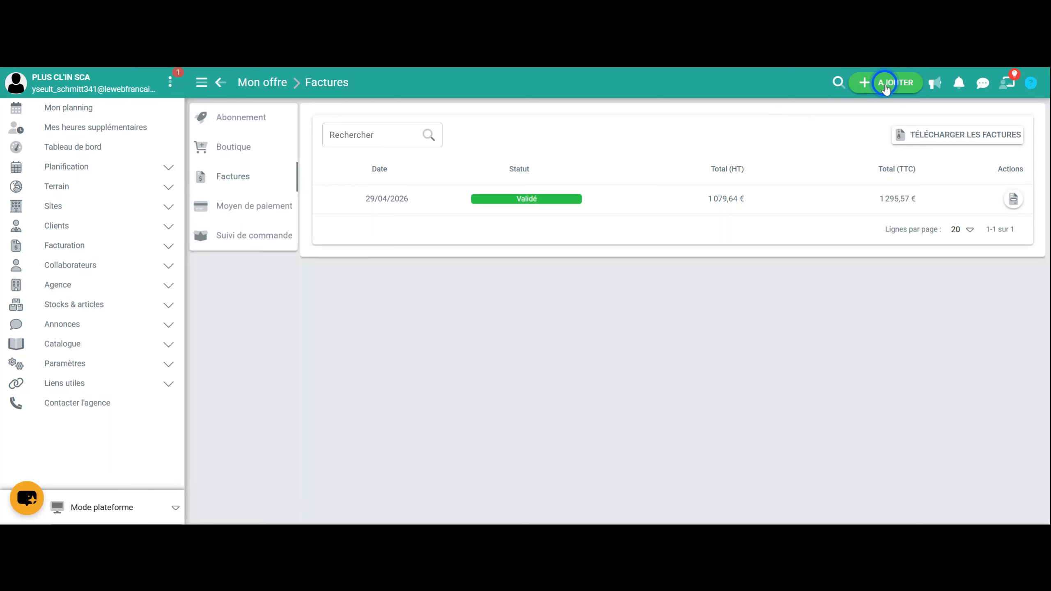
- Browse the element types that can be added, view the empty Ajout d'un client form and close it
left_click(885, 87)
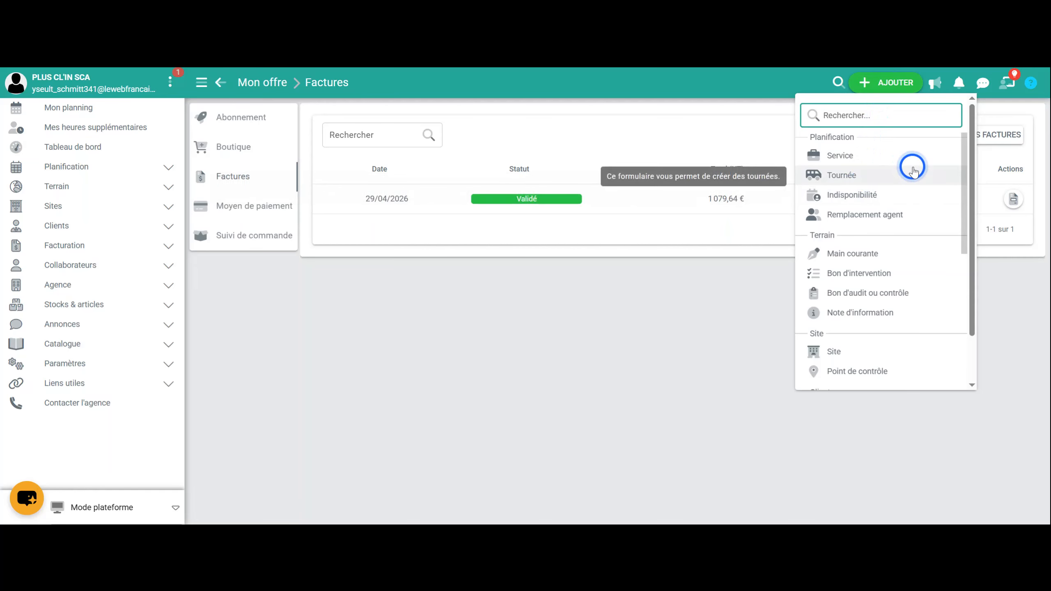
scroll(913, 168, "down", 6)
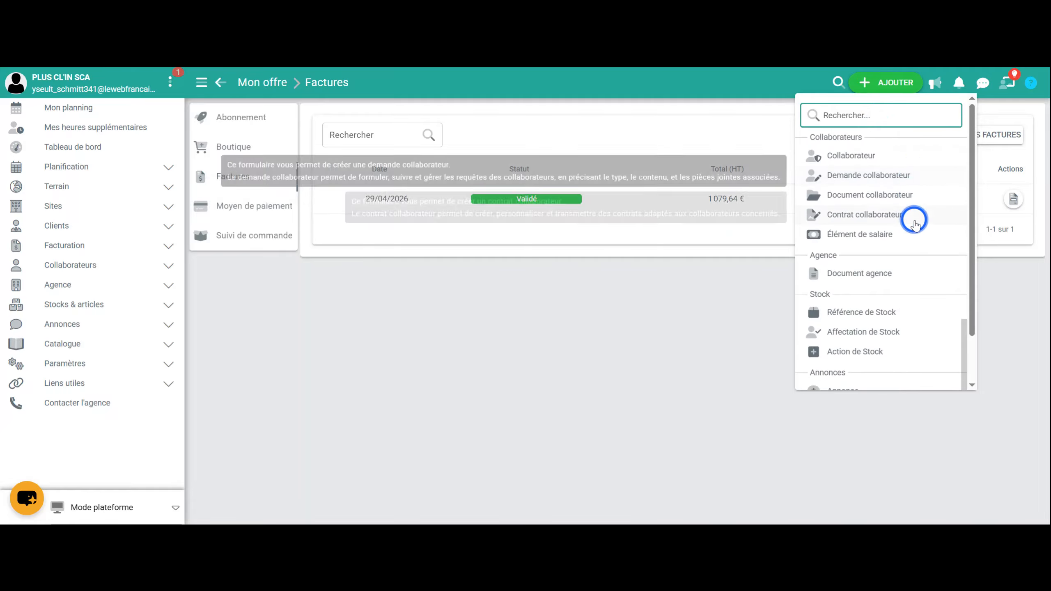
scroll(913, 226, "up", 4)
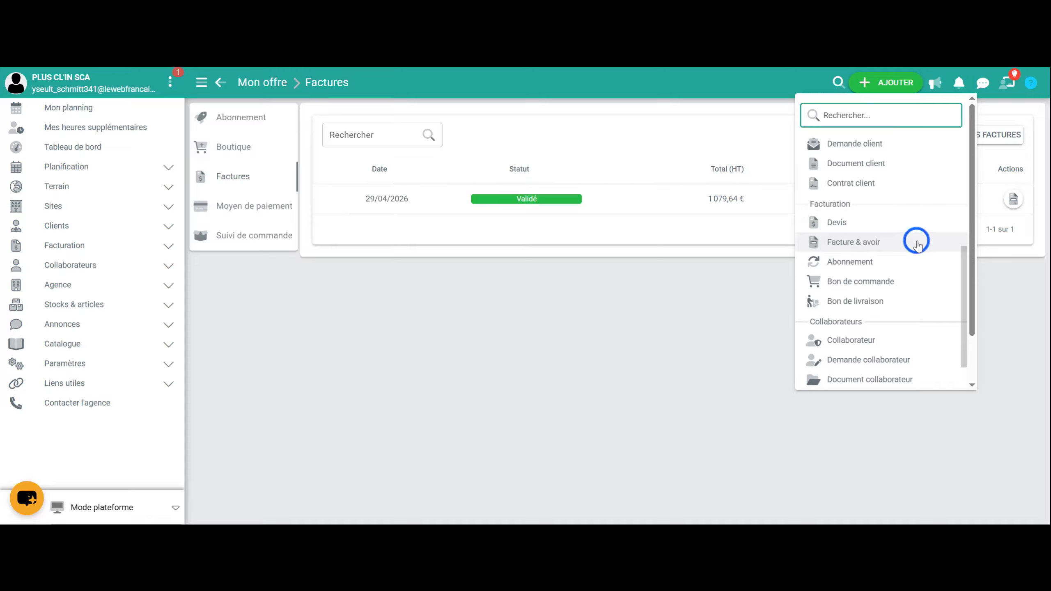
scroll(917, 244, "up", 2)
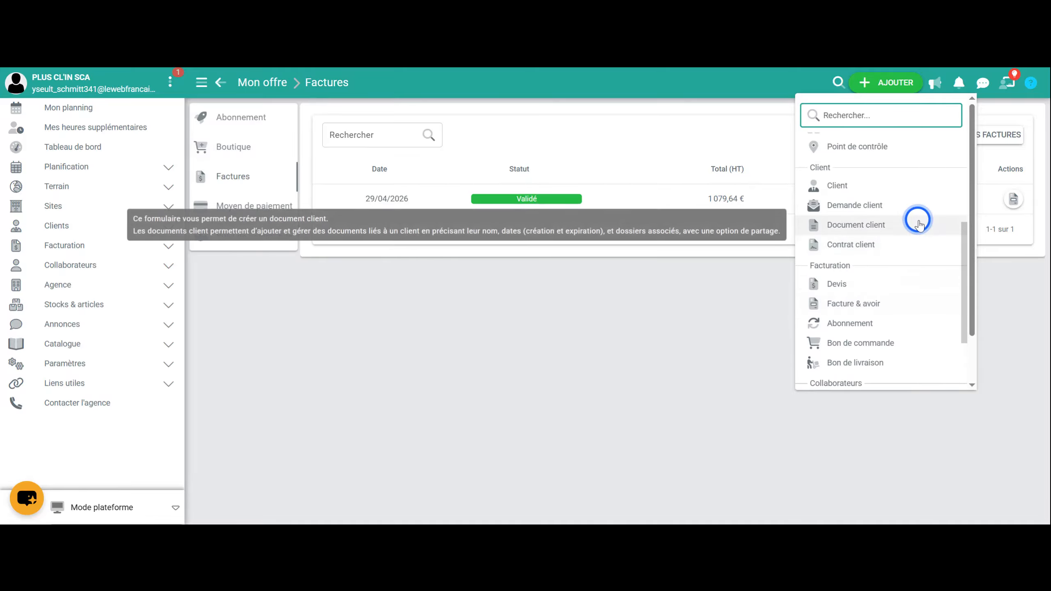
left_click(849, 185)
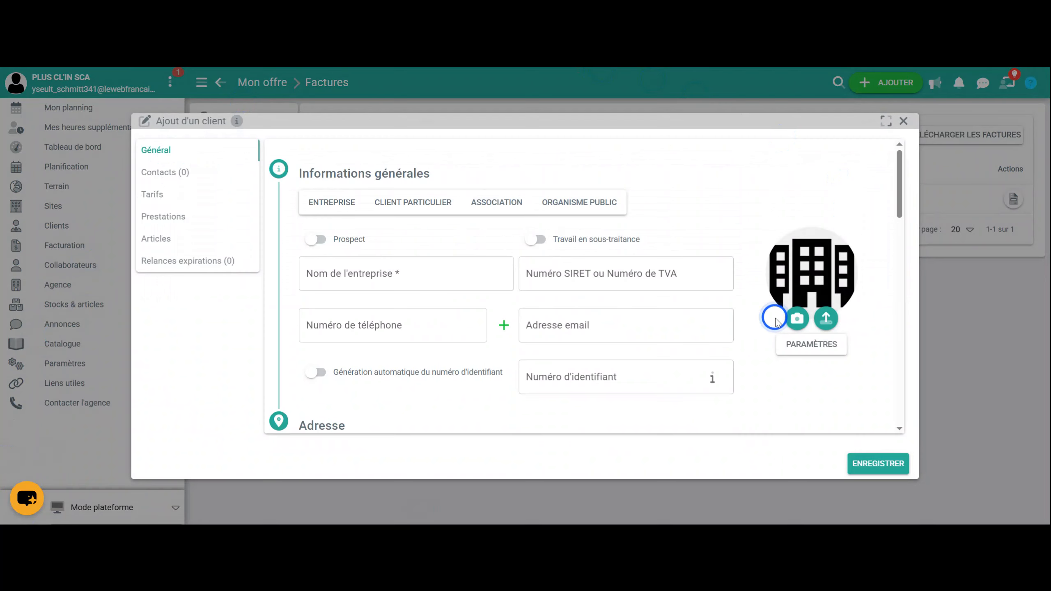
left_click(912, 447)
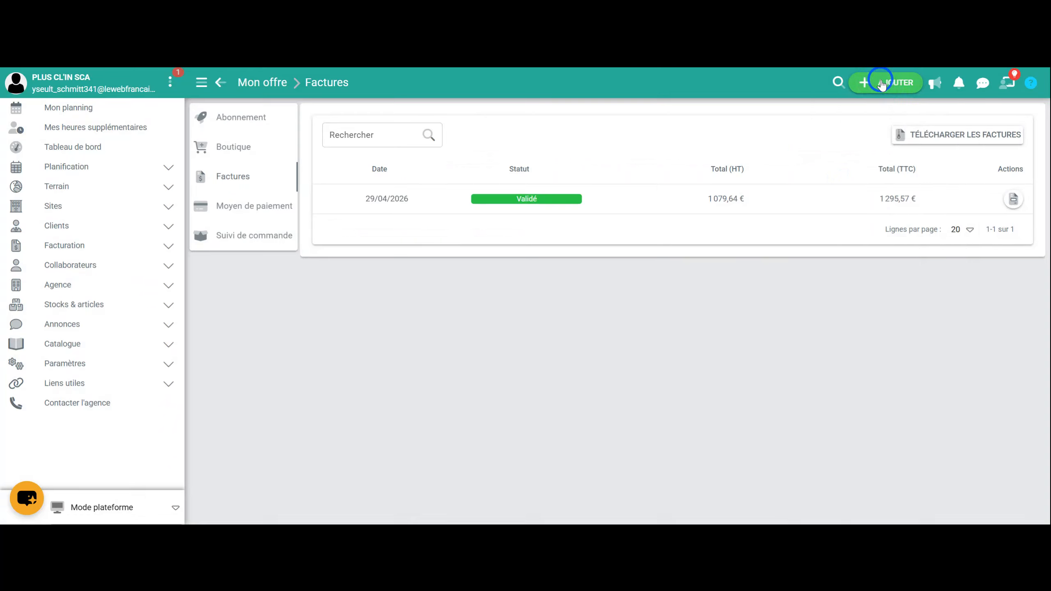
- Filter the list of addable elements by "coll" to view the collaborator-related forms
left_click(883, 82)
left_click(830, 116)
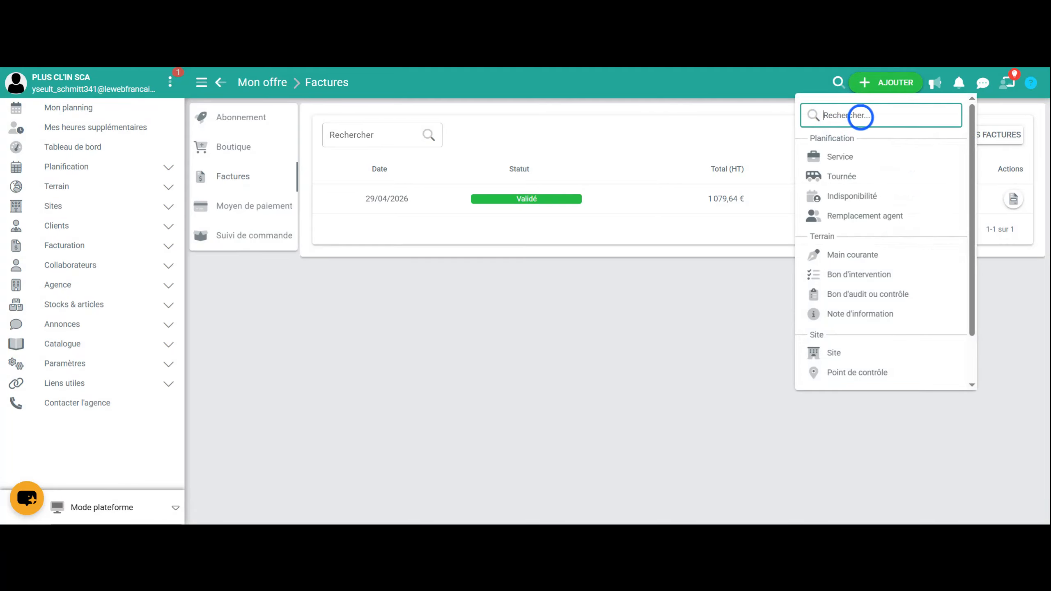
type("coll")
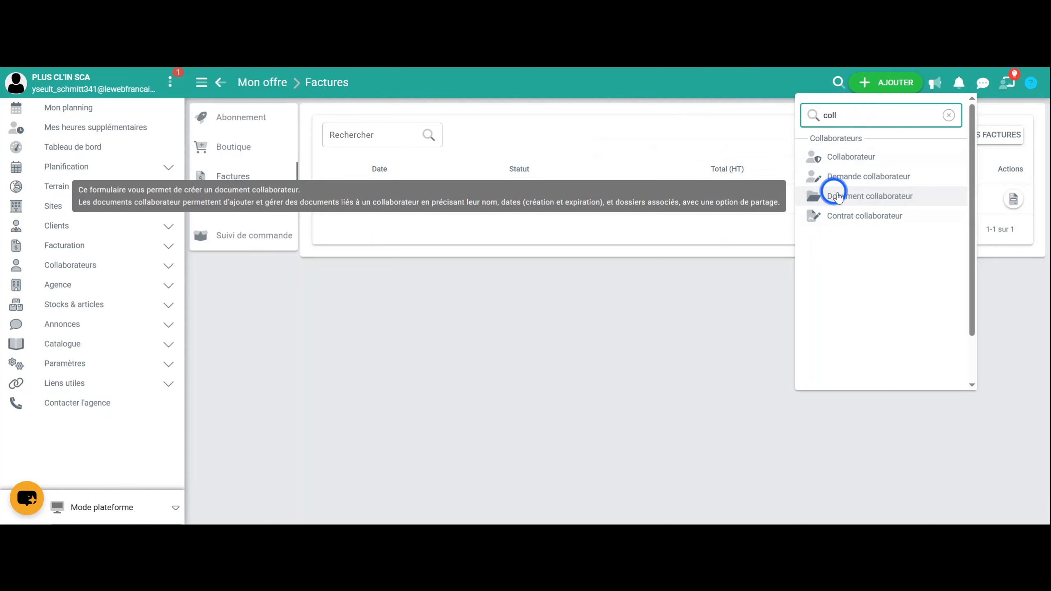
left_click(802, 88)
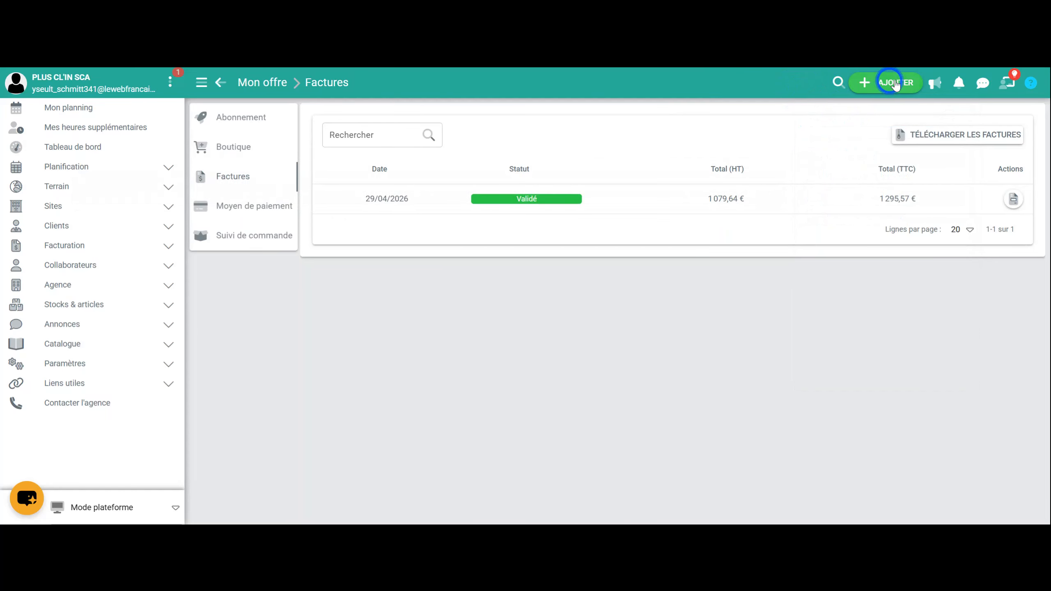
- Check the consignes and view the Notifications filter options, applying them without criteria
left_click(937, 84)
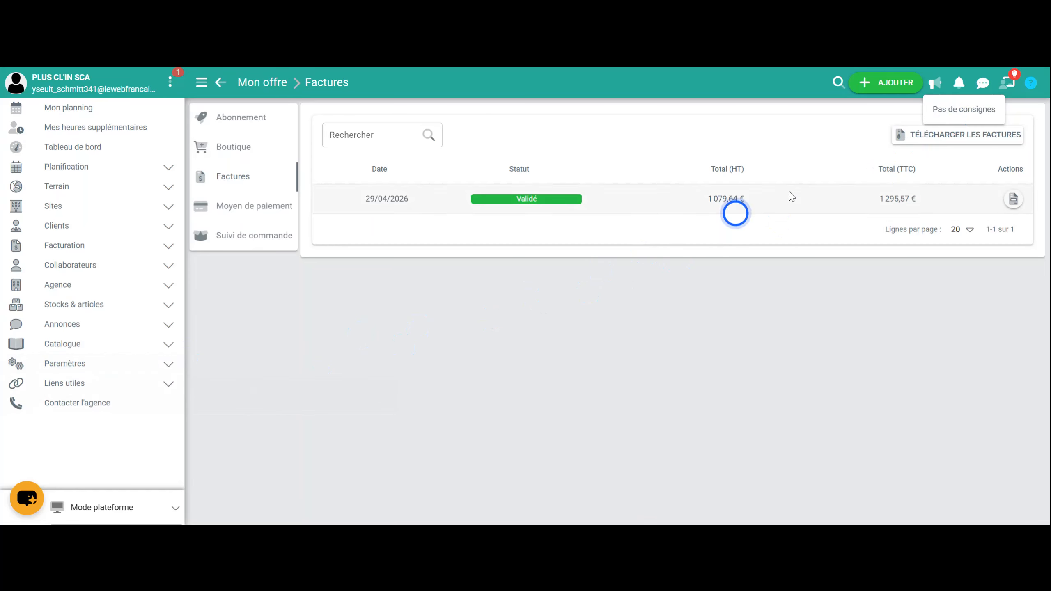
left_click(961, 84)
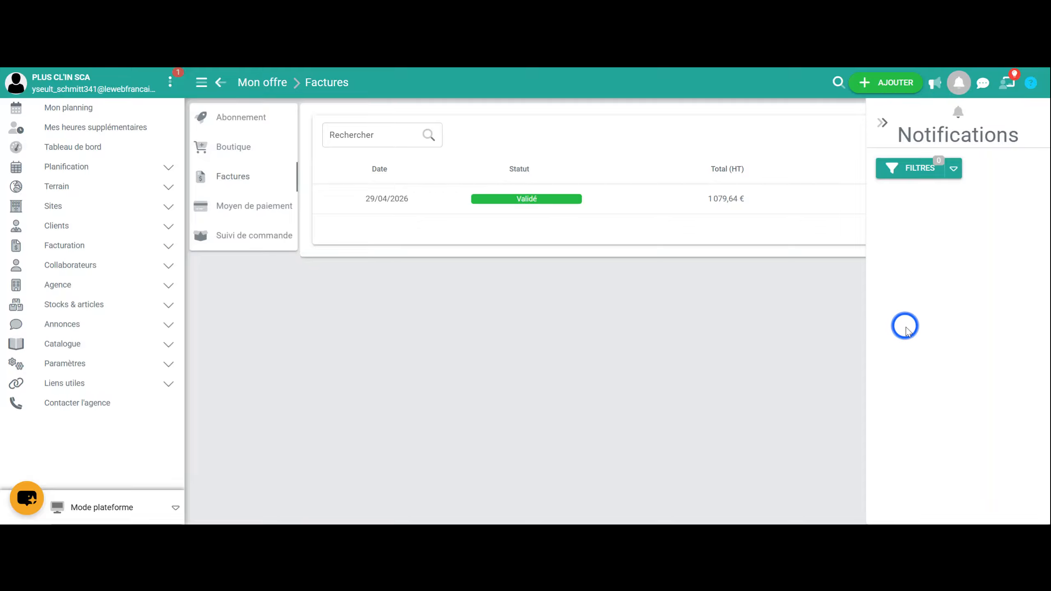
left_click(908, 183)
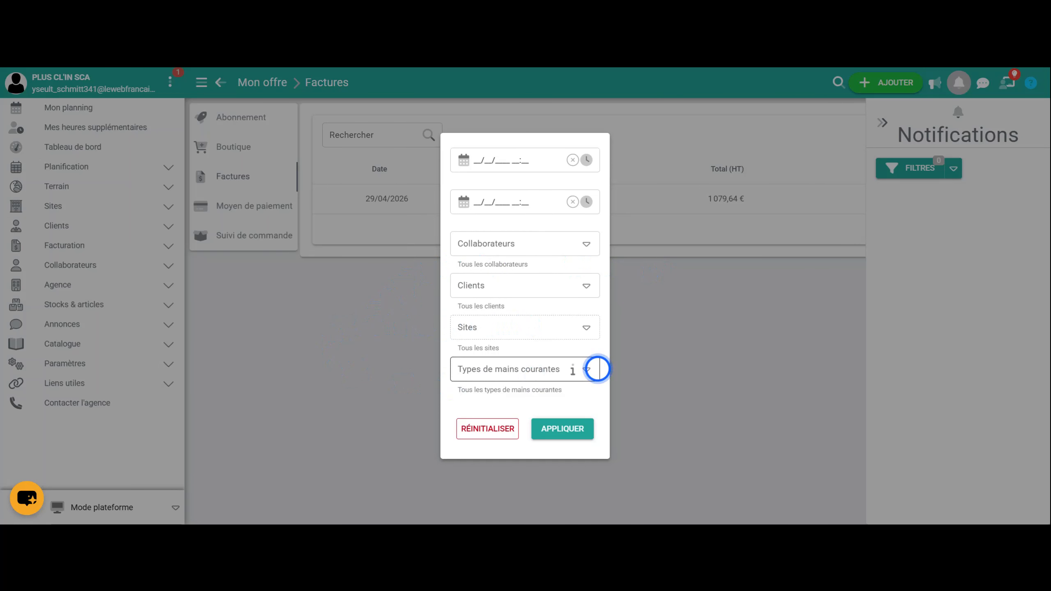
left_click(573, 434)
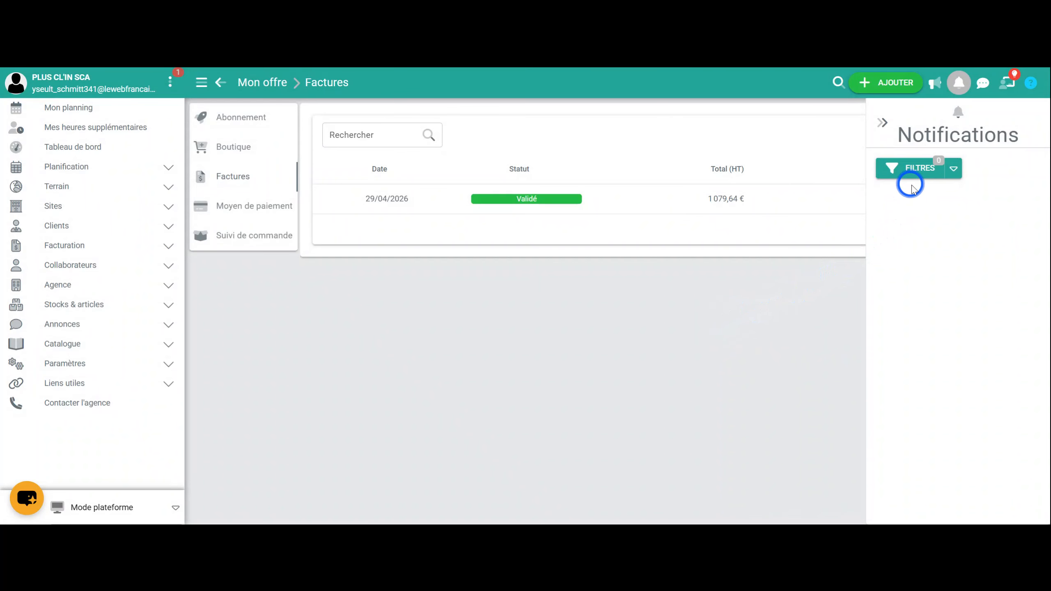
left_click(883, 122)
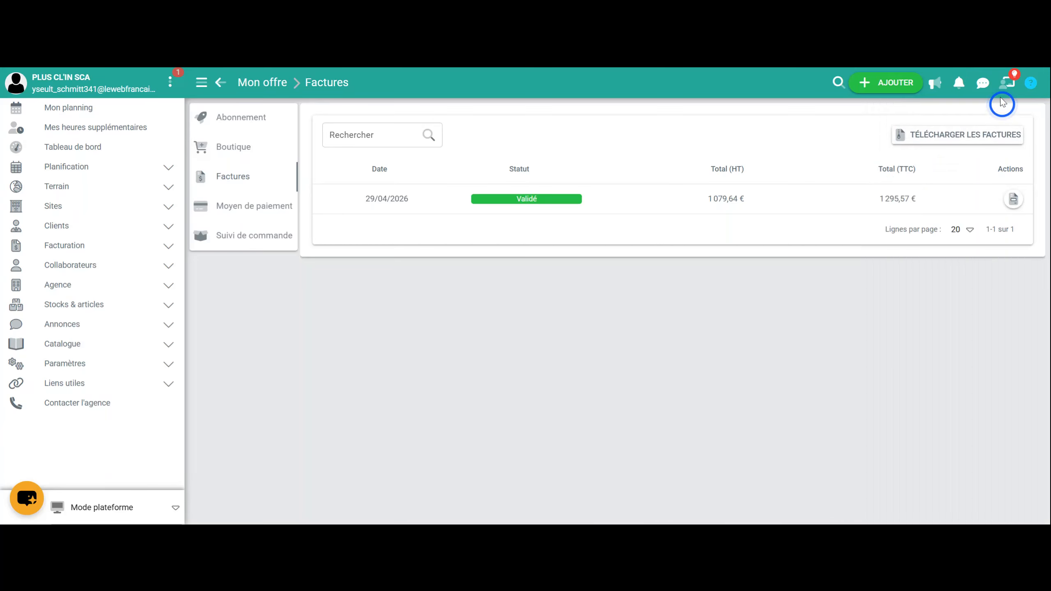
- View the Instructions panel and search the Tutoriels videos for "propret"
left_click(984, 84)
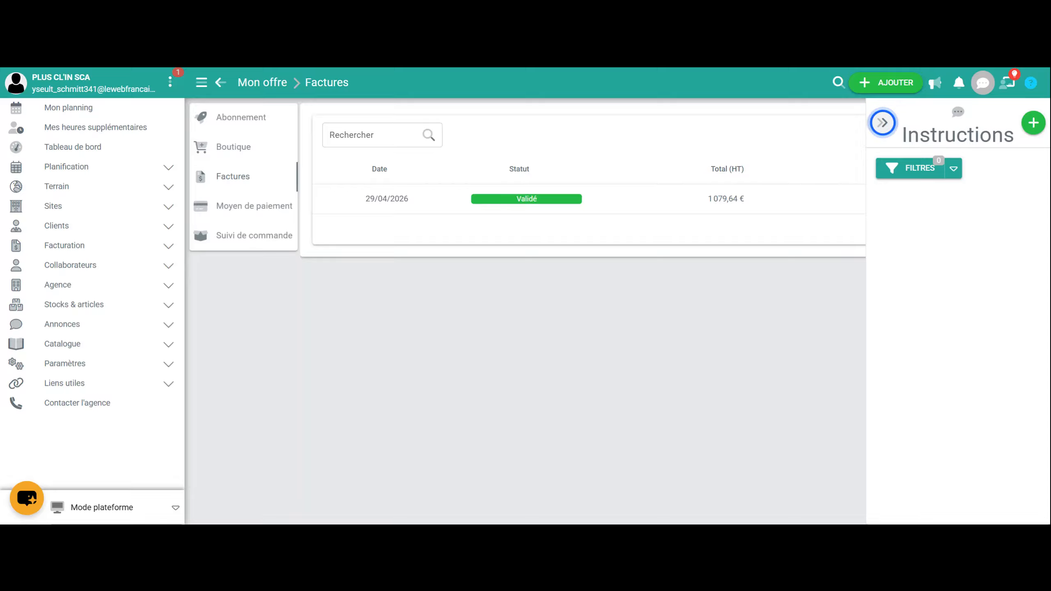
left_click(883, 122)
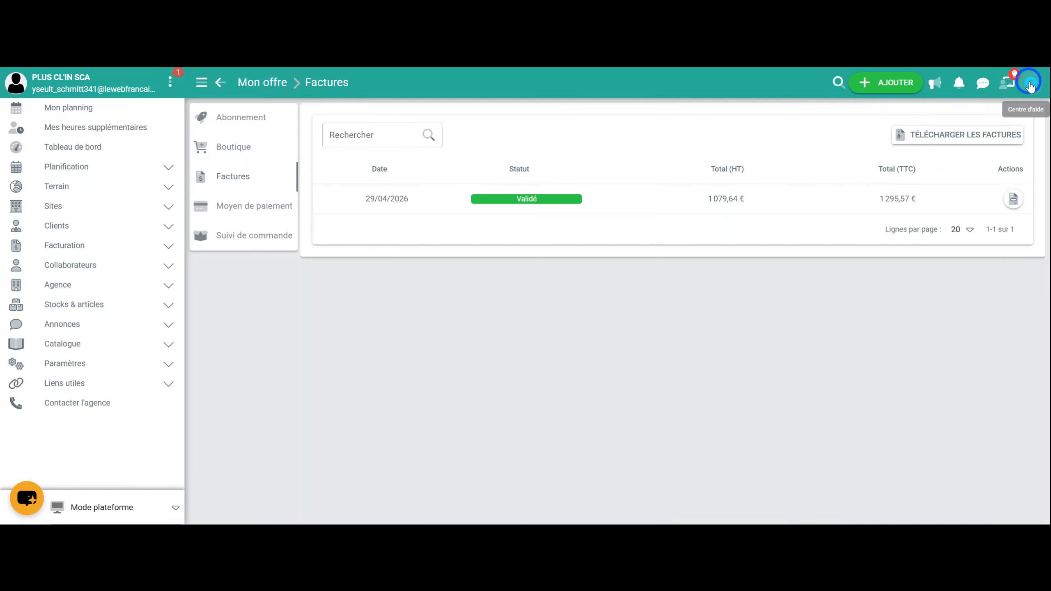
left_click(1009, 87)
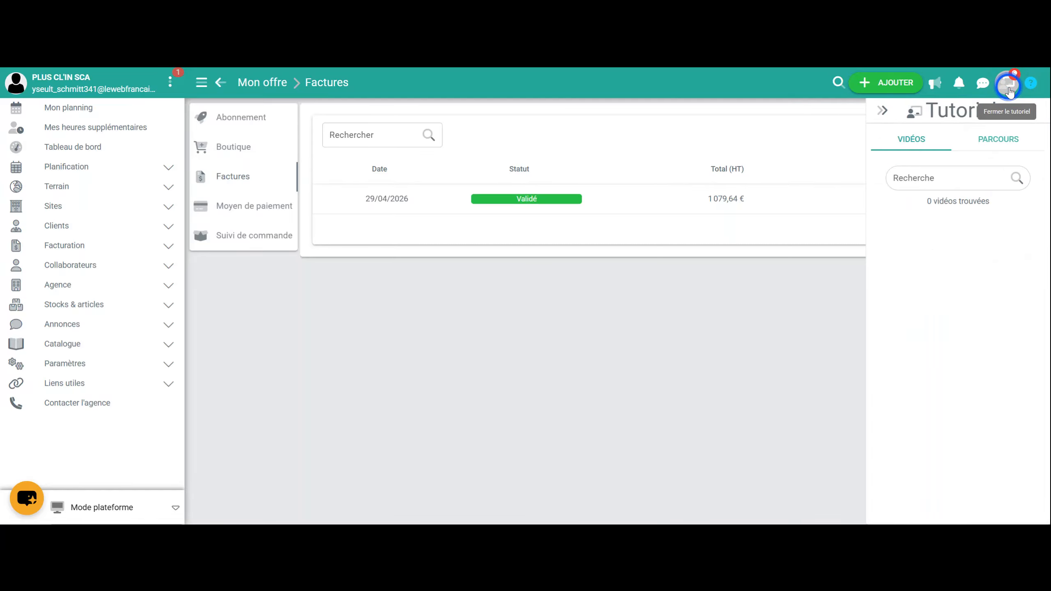
left_click(970, 176)
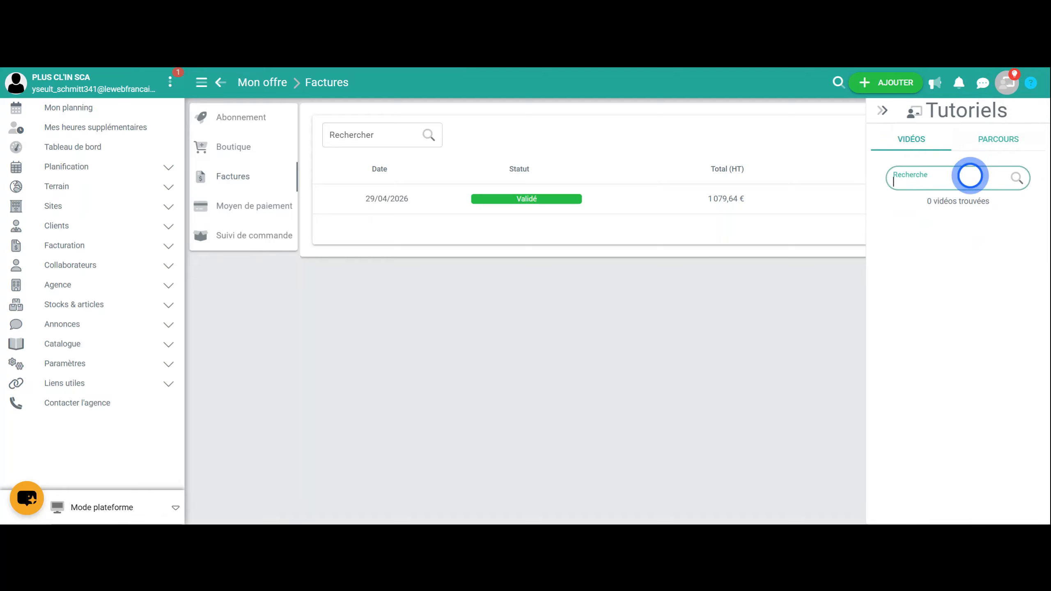
type("propret")
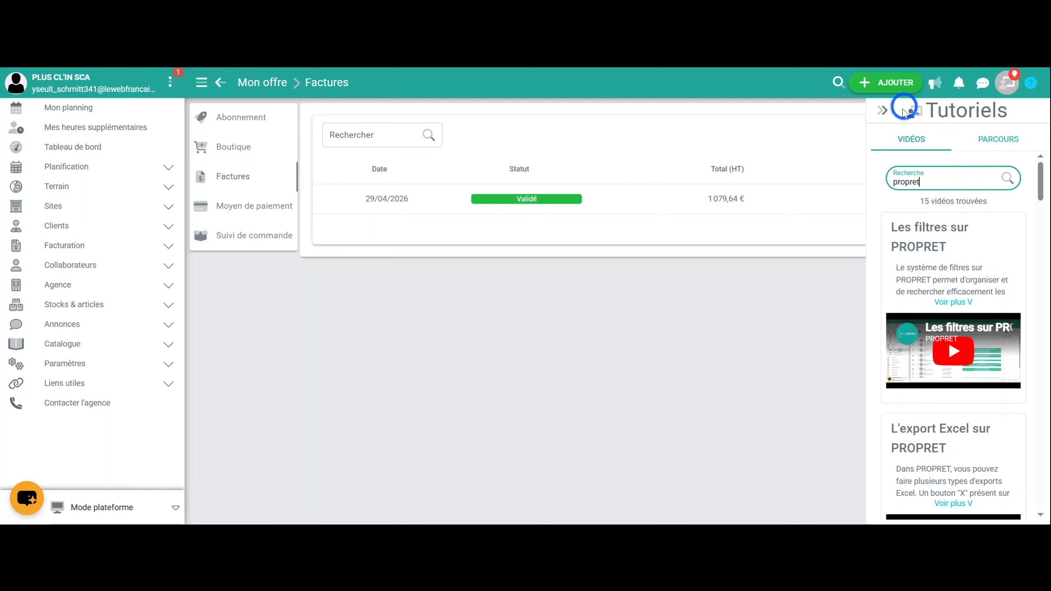
left_click(883, 110)
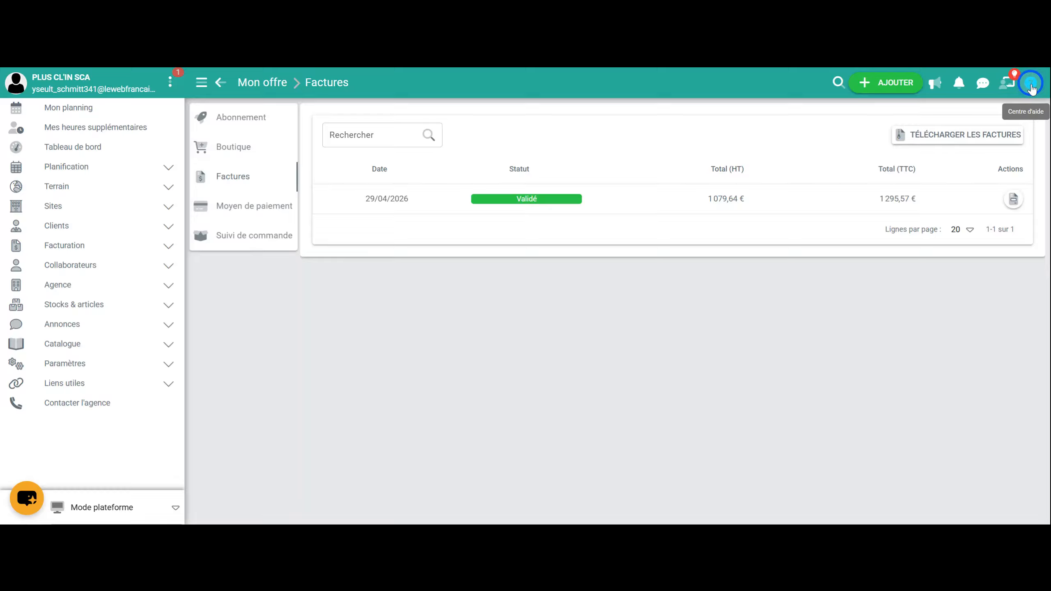